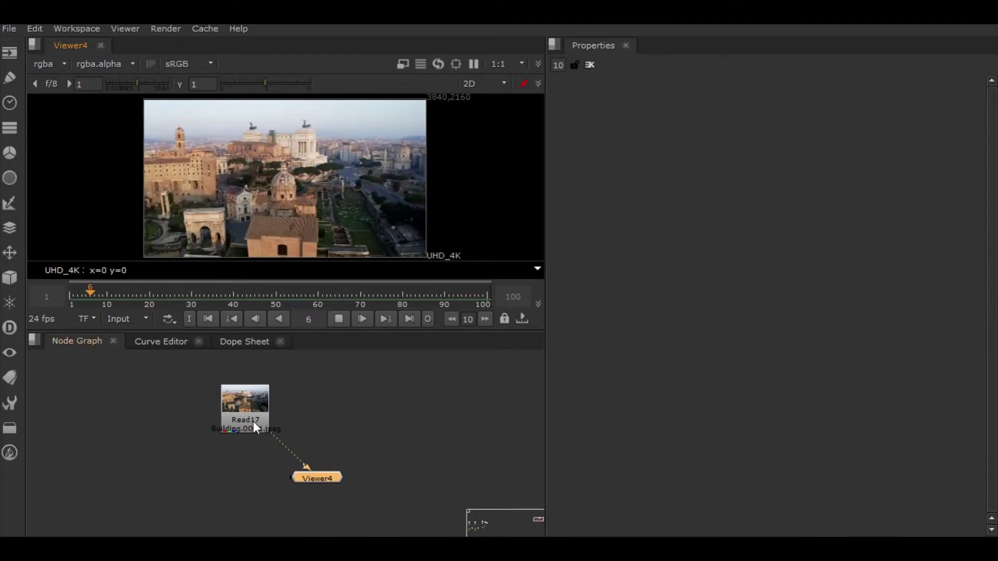
Step: View the building footage and add a CameraTracker node below its Read node
{"action": "left_click", "coordinate": [246, 391]}
{"action": "middle_click_drag", "start_coordinate": [258, 425], "coordinate": [268, 412]}
{"action": "key", "text": "1"}
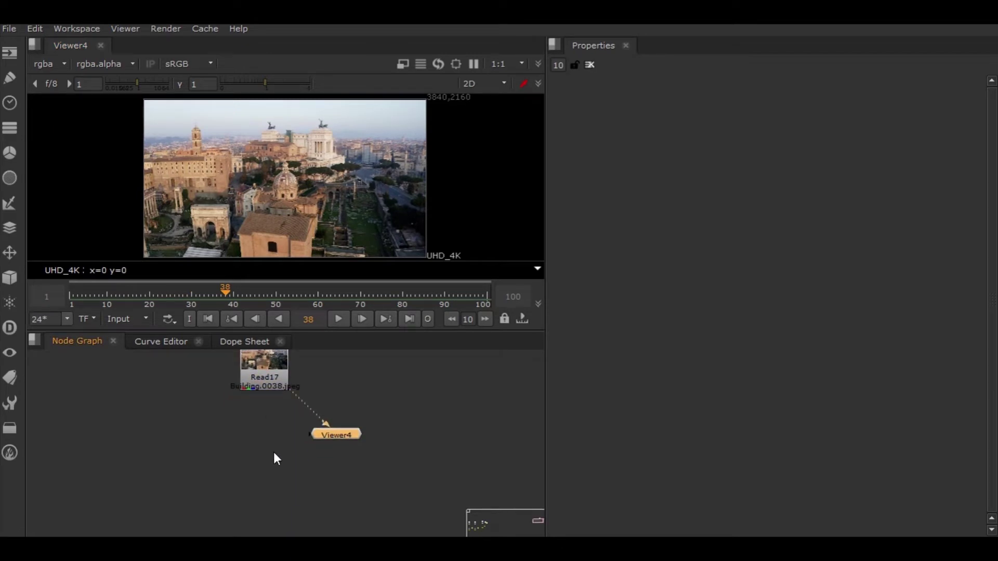
{"action": "key", "text": "Tab"}
{"action": "type", "text": "cam"}
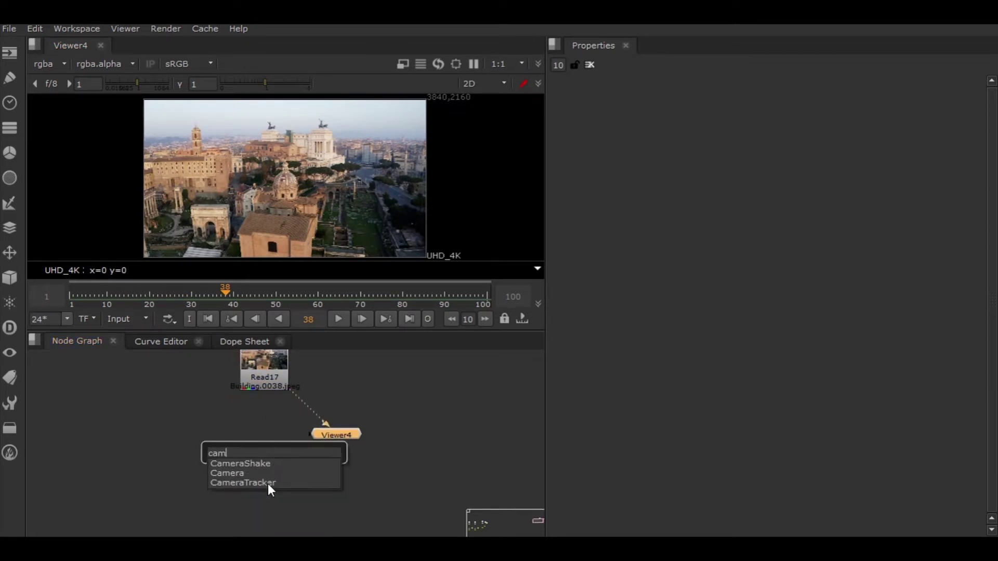
{"action": "key", "text": "Escape"}
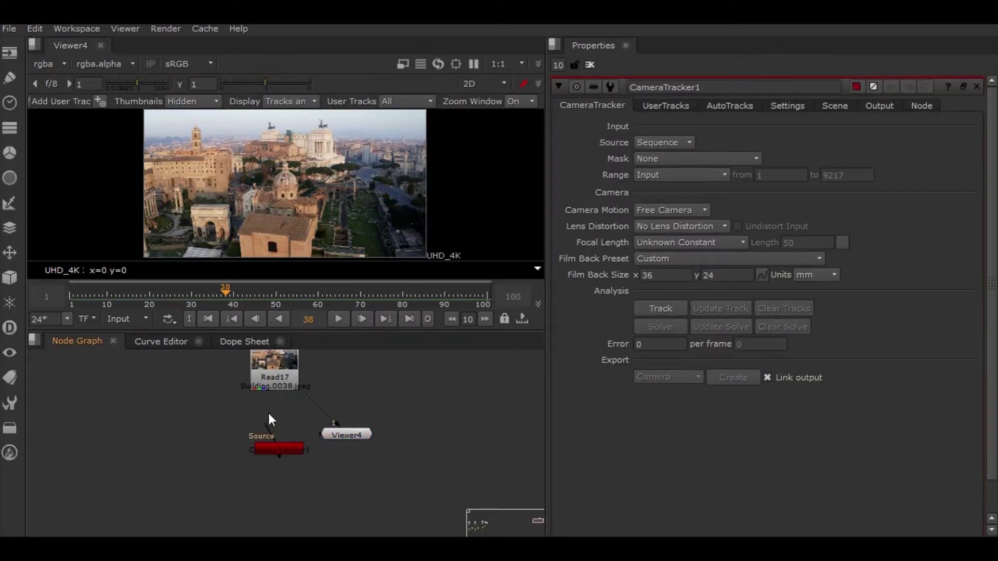
Step: Connect the CameraTracker's Source input to the building footage and view the tracker's output
{"action": "left_click_drag", "start_coordinate": [270, 413], "coordinate": [272, 385]}
{"action": "left_click", "coordinate": [285, 447]}
{"action": "key", "text": "2"}
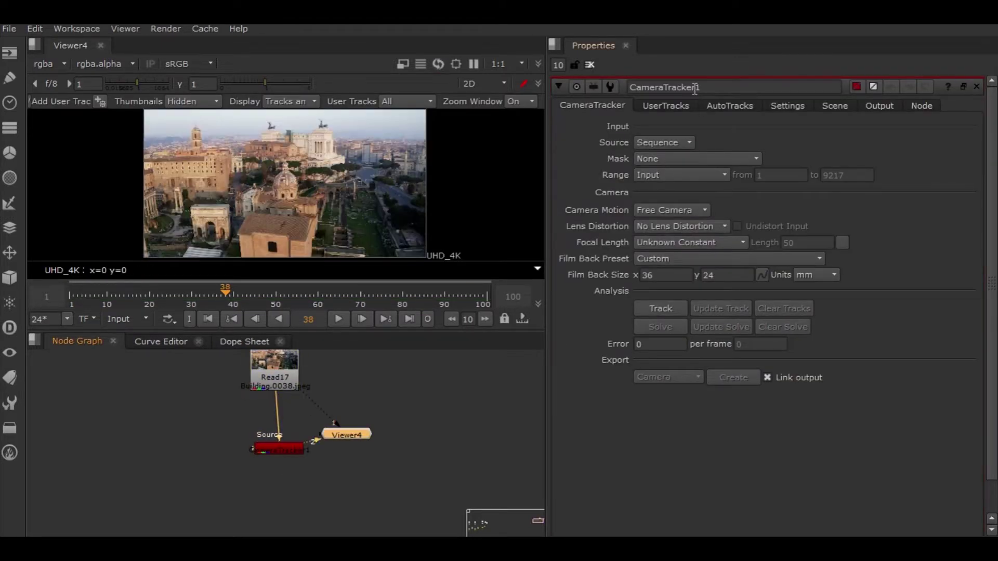
Step: Set the CameraTracker's Number of Features to 500 and enable Preview Features to check the points on the footage
{"action": "left_click", "coordinate": [784, 103]}
{"action": "left_click_drag", "start_coordinate": [680, 145], "coordinate": [629, 149]}
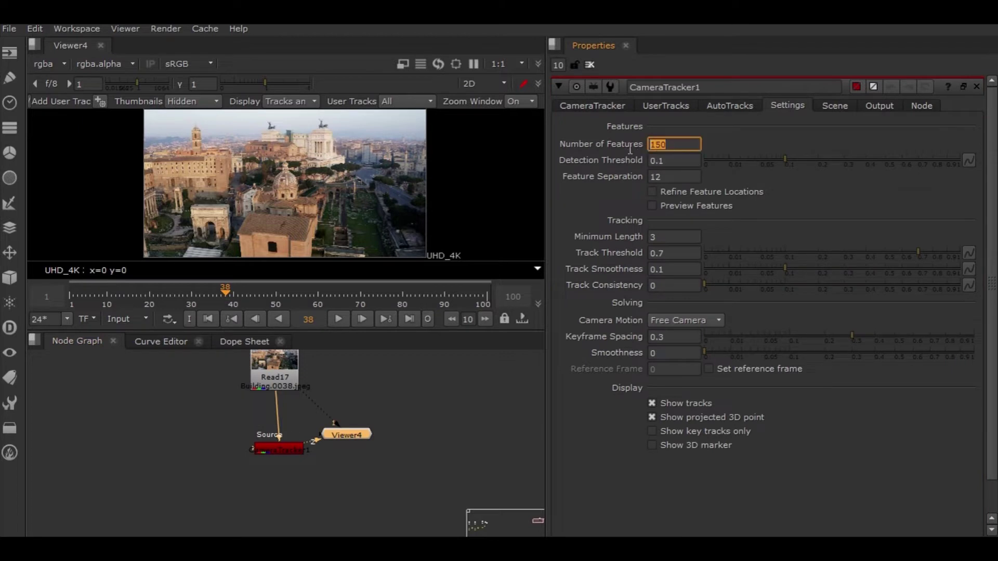
{"action": "type", "text": "500"}
{"action": "key", "text": "Return"}
{"action": "left_click", "coordinate": [652, 206]}
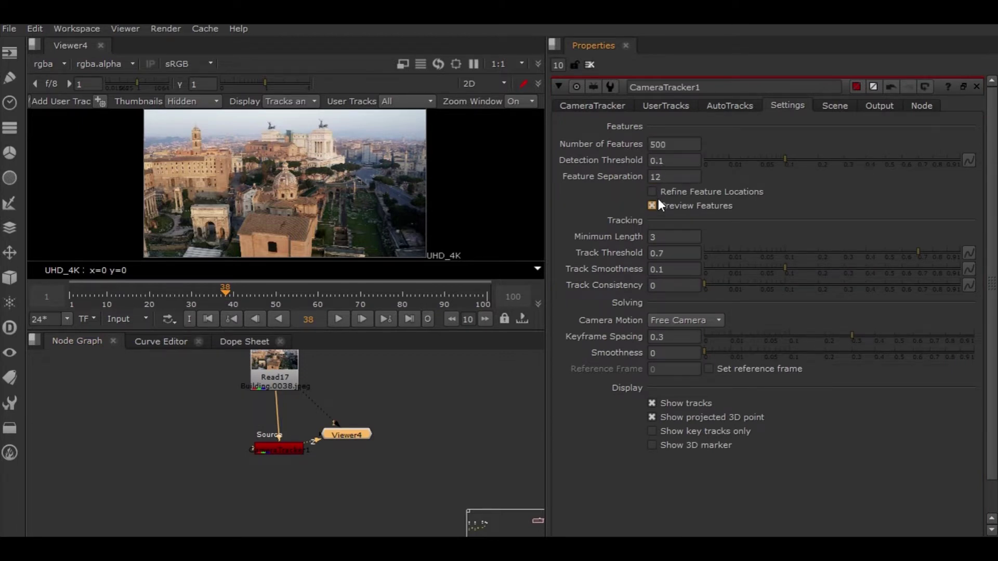
{"action": "scroll", "coordinate": [364, 197], "scroll_direction": "up", "scroll_amount": 3}
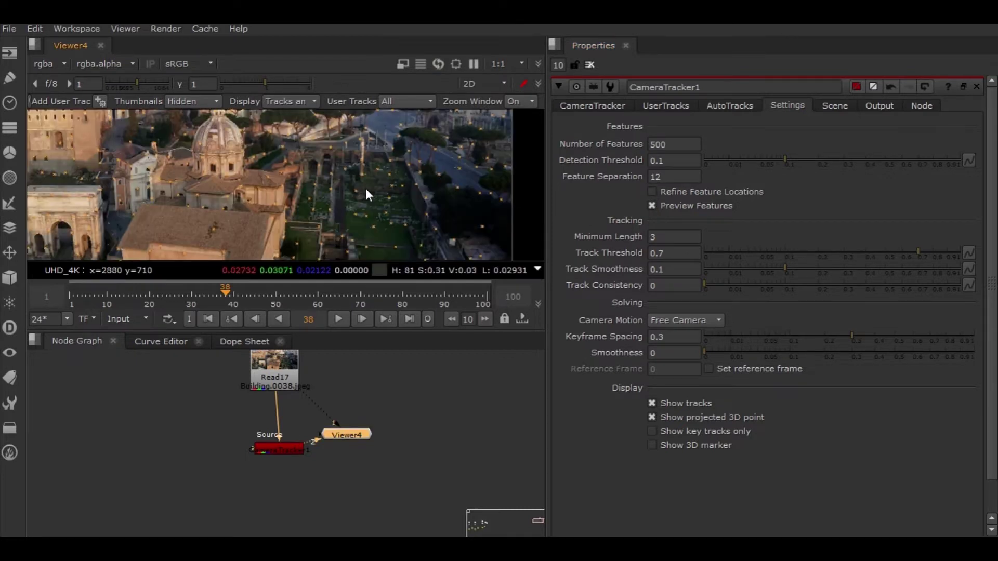
{"action": "scroll", "coordinate": [279, 179], "scroll_direction": "down", "scroll_amount": 2}
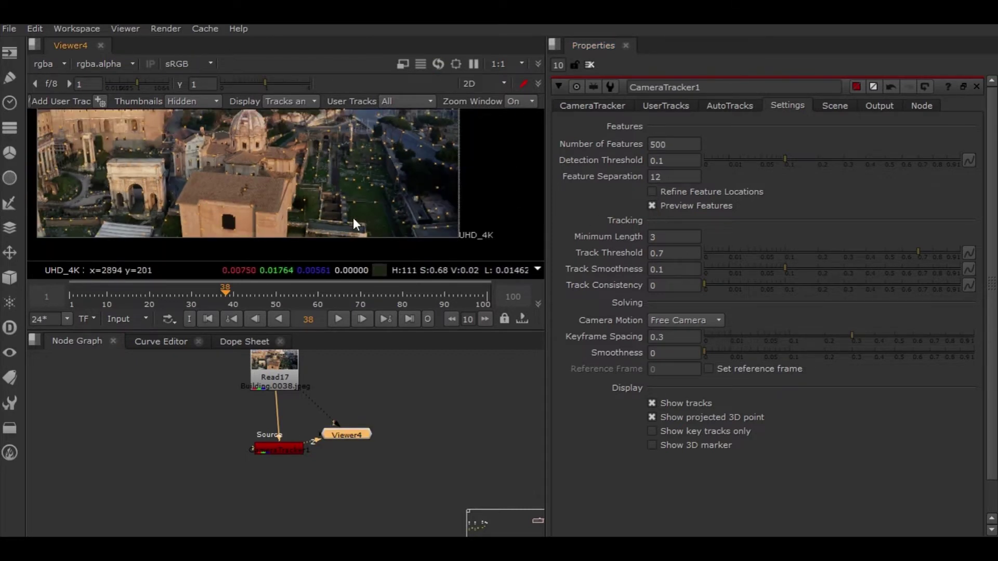
Step: Track the footage over the input range with CameraTracker and solve the camera
{"action": "left_click", "coordinate": [277, 449]}
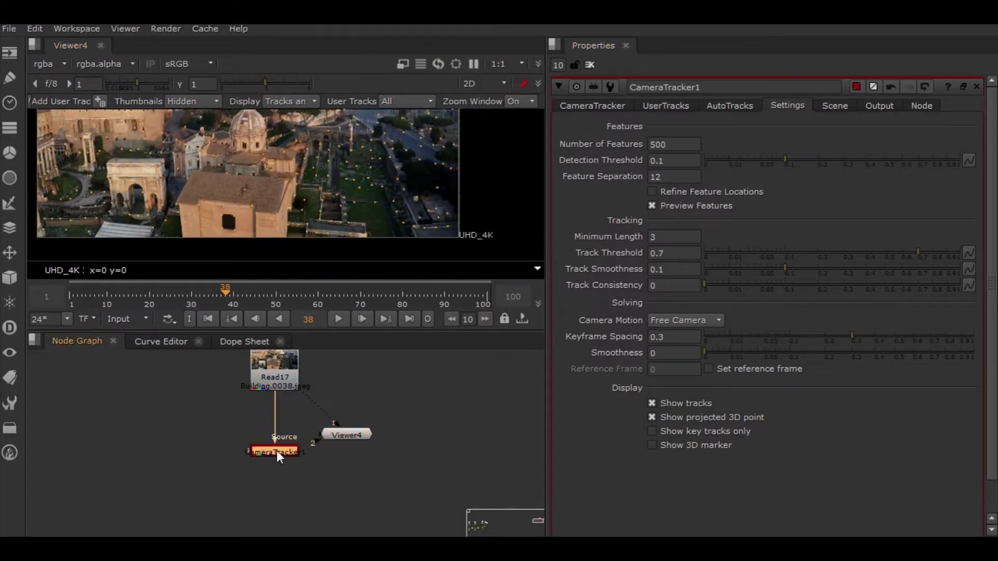
{"action": "left_click", "coordinate": [590, 105]}
{"action": "middle_click_drag", "start_coordinate": [294, 419], "coordinate": [278, 429]}
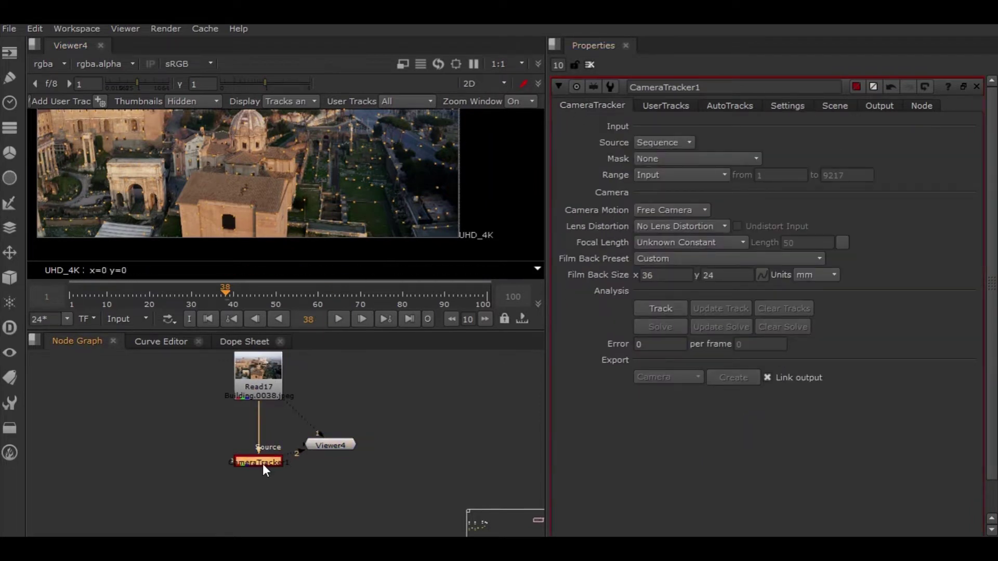
{"action": "left_click", "coordinate": [660, 308]}
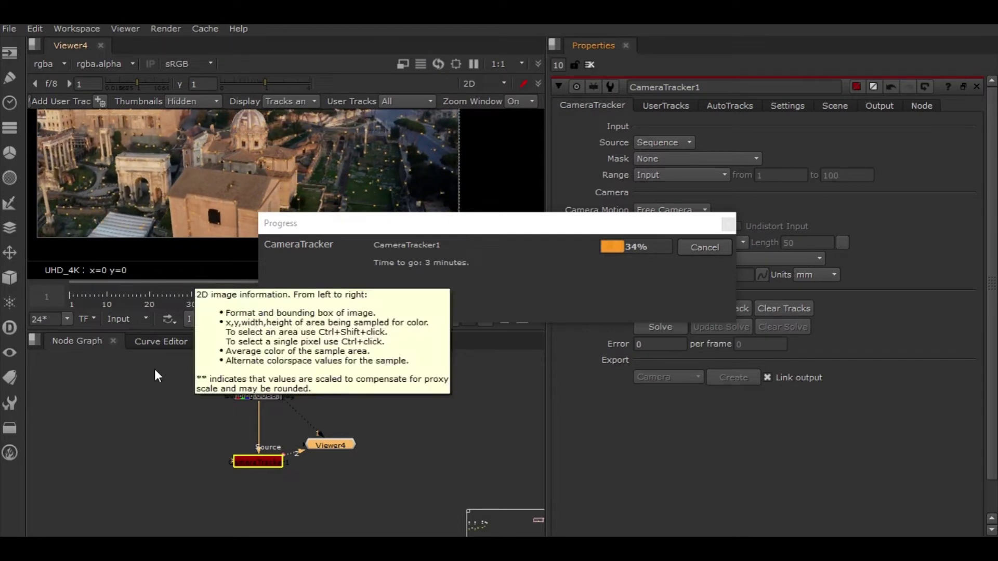
{"action": "left_click_drag", "start_coordinate": [390, 227], "coordinate": [528, 351]}
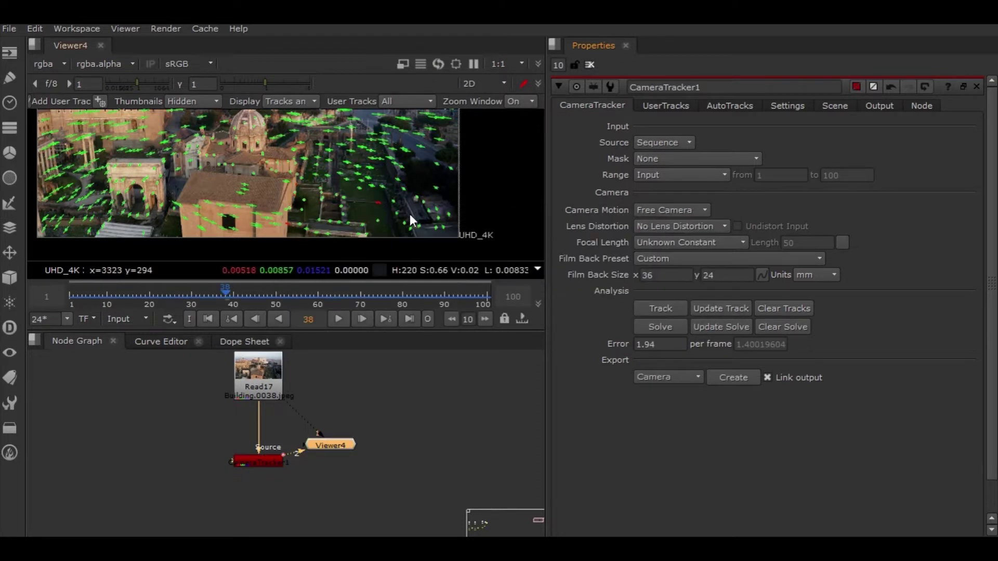
Step: Go to frame 1 and examine the solved track points around the domed church and the garden area
{"action": "left_click_drag", "start_coordinate": [172, 296], "coordinate": [70, 302]}
{"action": "middle_click_drag", "start_coordinate": [240, 194], "coordinate": [211, 195]}
{"action": "middle_click_drag", "start_coordinate": [314, 152], "coordinate": [268, 150]}
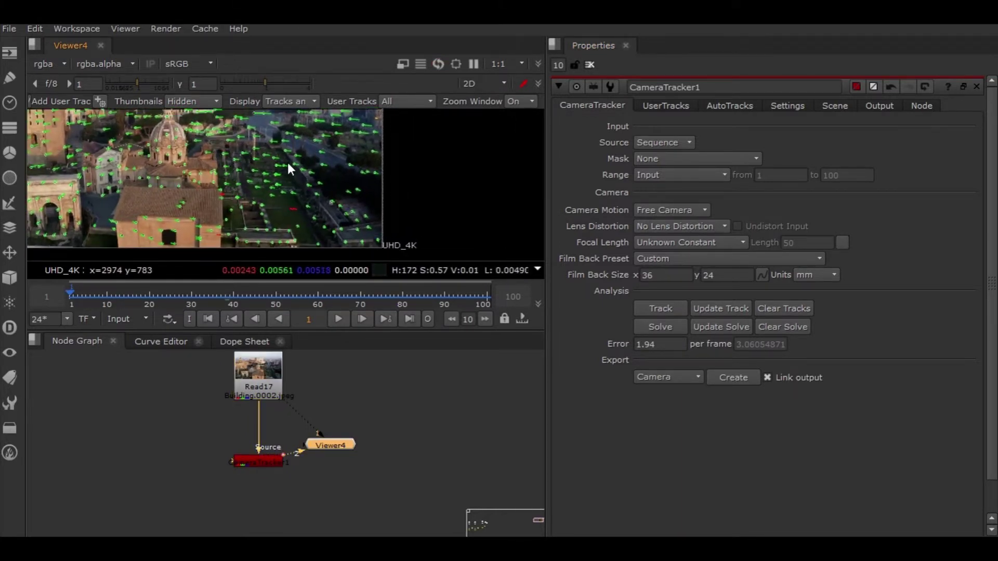
{"action": "scroll", "coordinate": [254, 214], "scroll_direction": "up", "scroll_amount": 2}
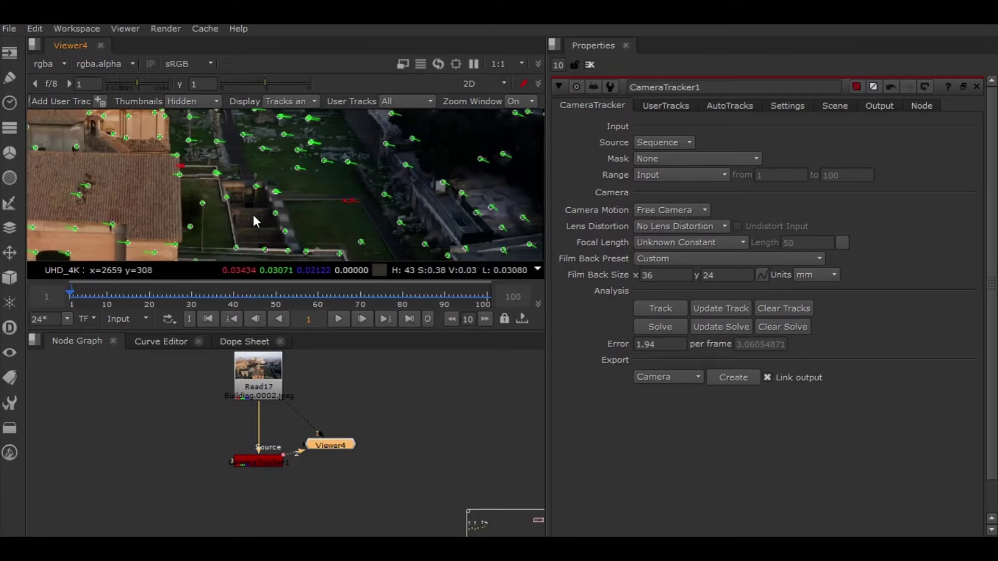
{"action": "scroll", "coordinate": [229, 178], "scroll_direction": "down", "scroll_amount": 3}
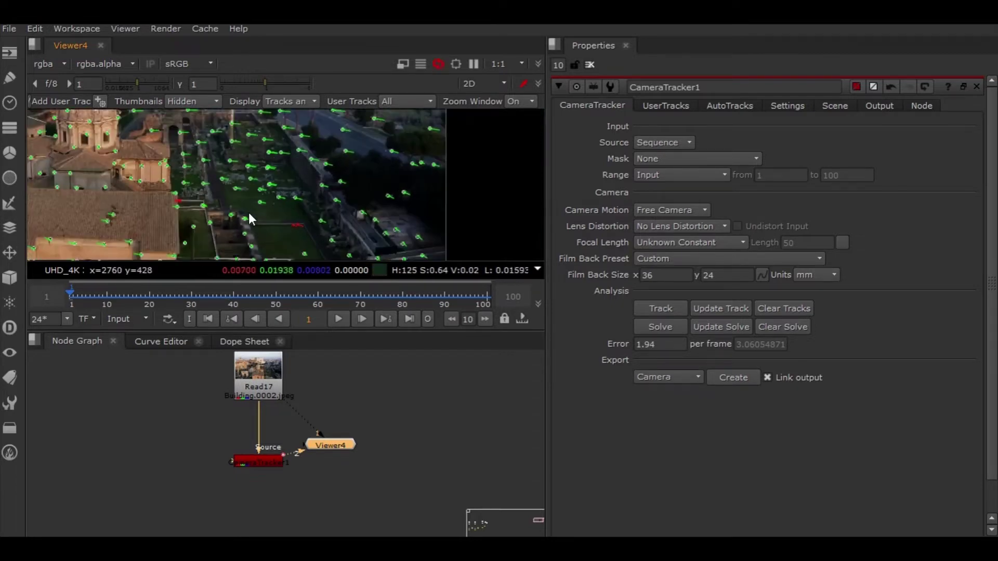
Step: Export the camera solve as a linked Scene+ node setup and inspect the resulting node tree
{"action": "middle_click_drag", "start_coordinate": [395, 405], "coordinate": [379, 398]}
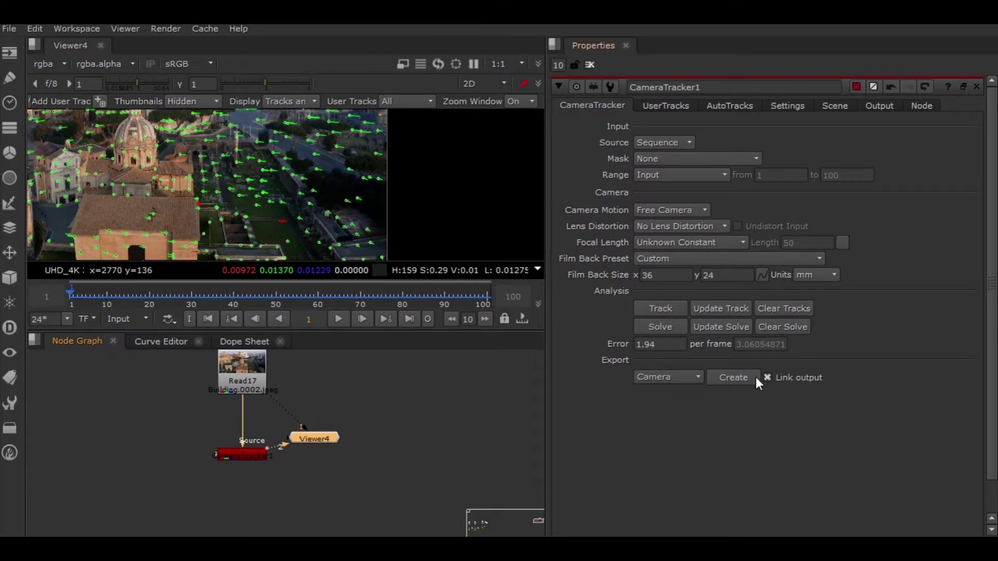
{"action": "left_click", "coordinate": [690, 379]}
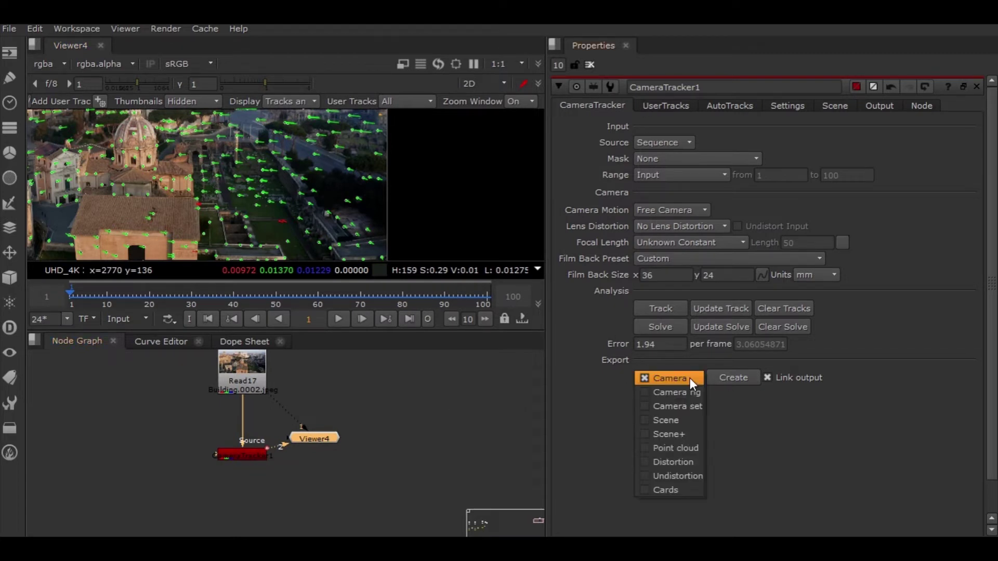
{"action": "left_click", "coordinate": [686, 434]}
{"action": "left_click", "coordinate": [733, 378]}
{"action": "scroll", "coordinate": [324, 439], "scroll_direction": "down", "scroll_amount": 3}
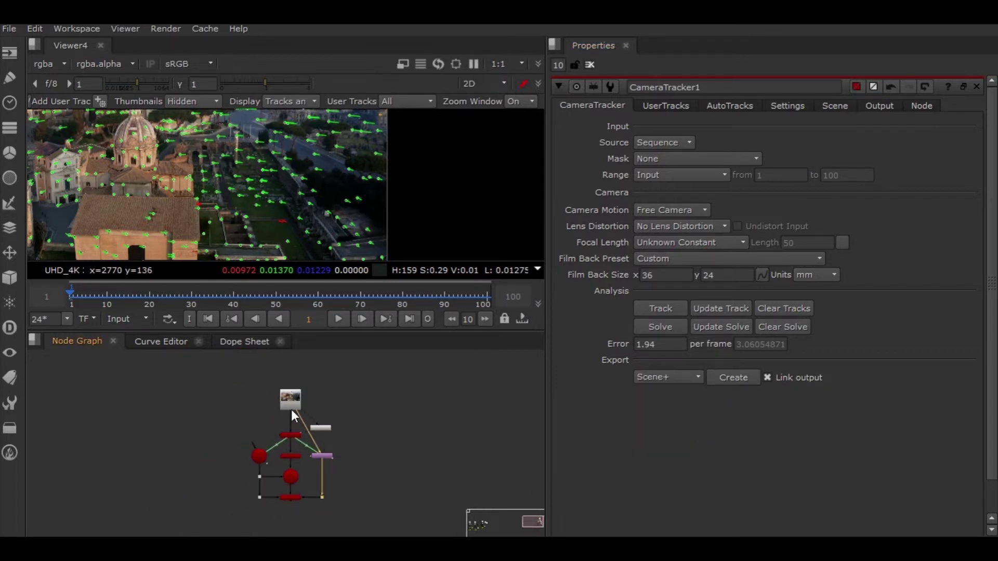
{"action": "scroll", "coordinate": [294, 395], "scroll_direction": "up", "scroll_amount": 4}
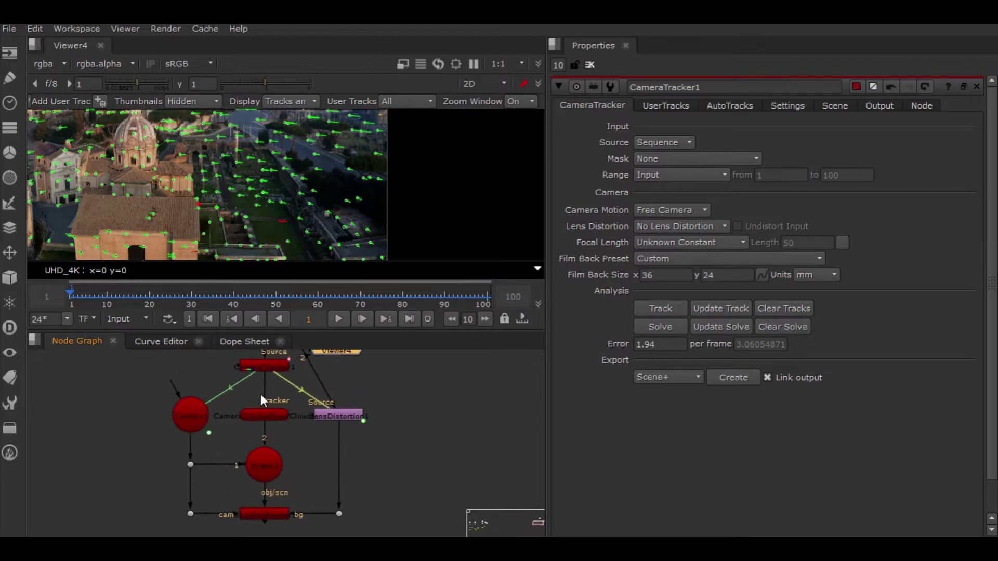
{"action": "left_click", "coordinate": [267, 515]}
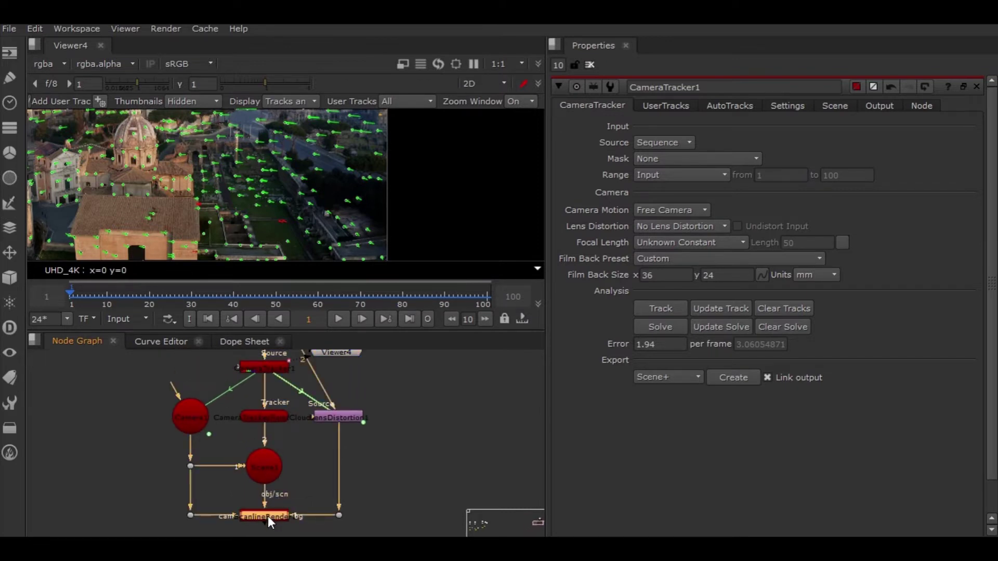
{"action": "scroll", "coordinate": [275, 493], "scroll_direction": "down", "scroll_amount": 4}
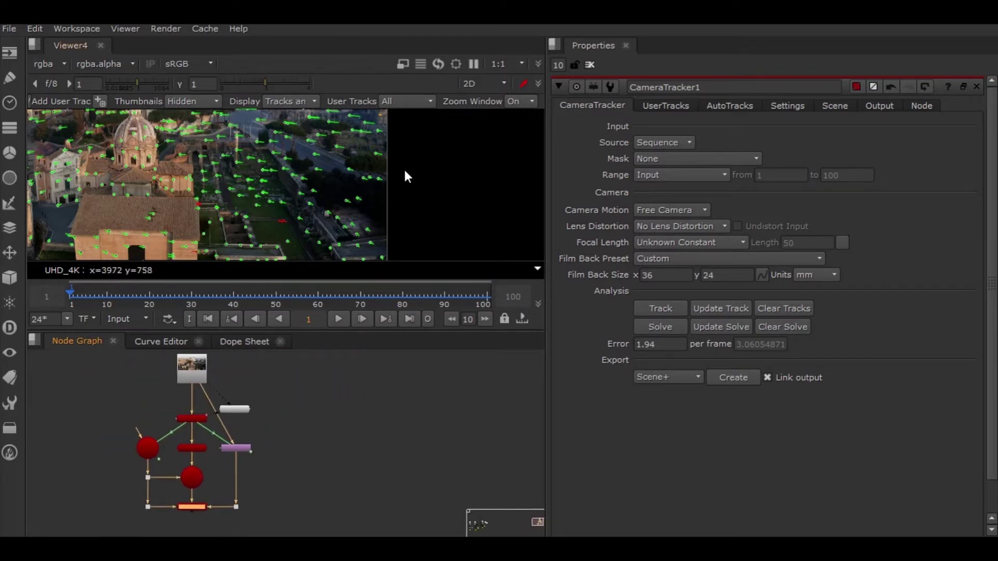
{"action": "scroll", "coordinate": [348, 170], "scroll_direction": "down", "scroll_amount": 2}
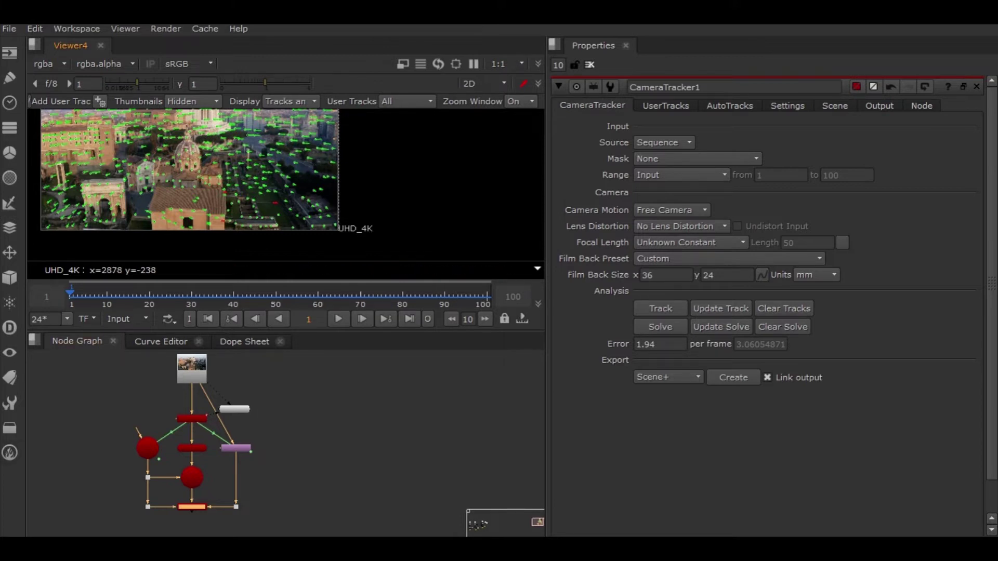
Step: Add a ReadGeo node and place it unconnected beside the camera-tracking node tree
{"action": "mouse_move", "coordinate": [345, 415]}
{"action": "middle_mouse_down"}
{"action": "mouse_move", "coordinate": [362, 411]}
{"action": "mouse_move", "coordinate": [354, 411]}
{"action": "middle_mouse_up"}
{"action": "key", "text": "Tab"}
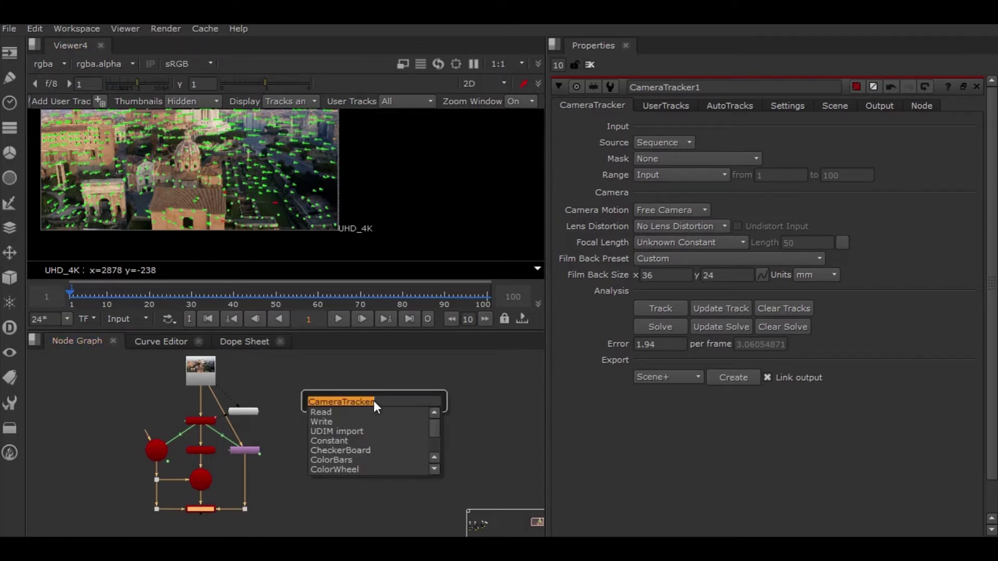
{"action": "type", "text": "read"}
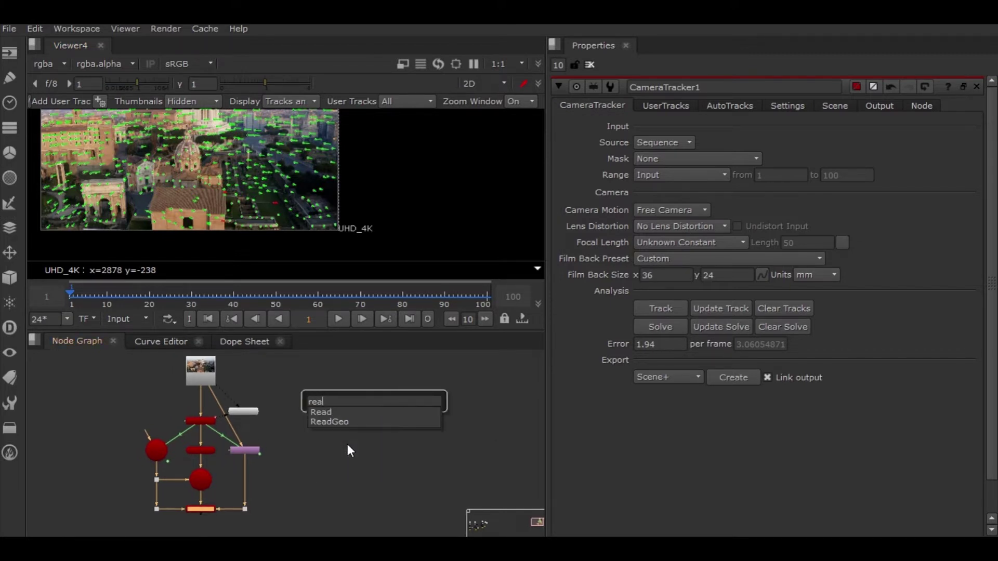
{"action": "left_click", "coordinate": [344, 426]}
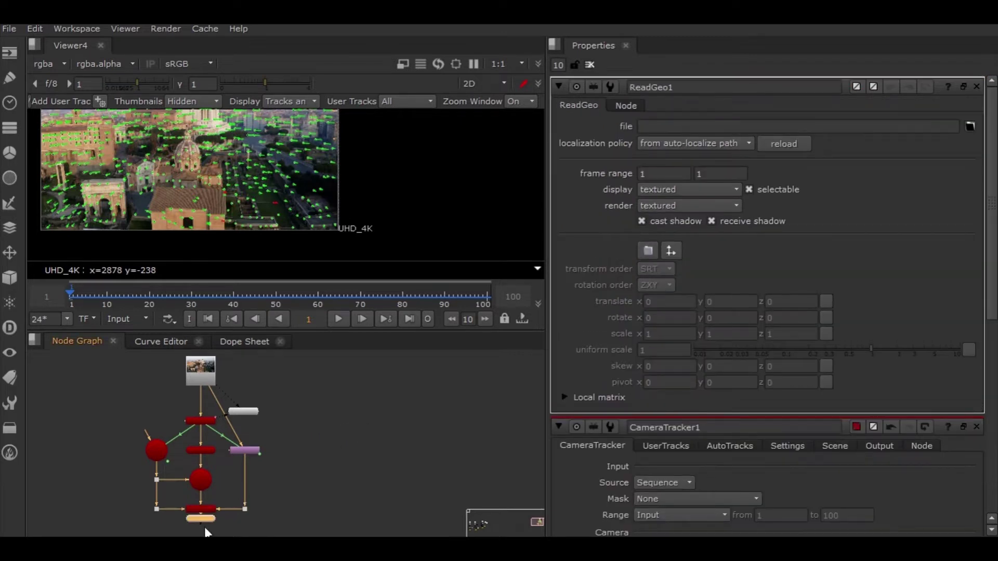
{"action": "left_click_drag", "start_coordinate": [204, 519], "coordinate": [203, 531]}
{"action": "middle_click_drag", "start_coordinate": [217, 520], "coordinate": [226, 457]}
{"action": "left_click_drag", "start_coordinate": [211, 451], "coordinate": [388, 383]}
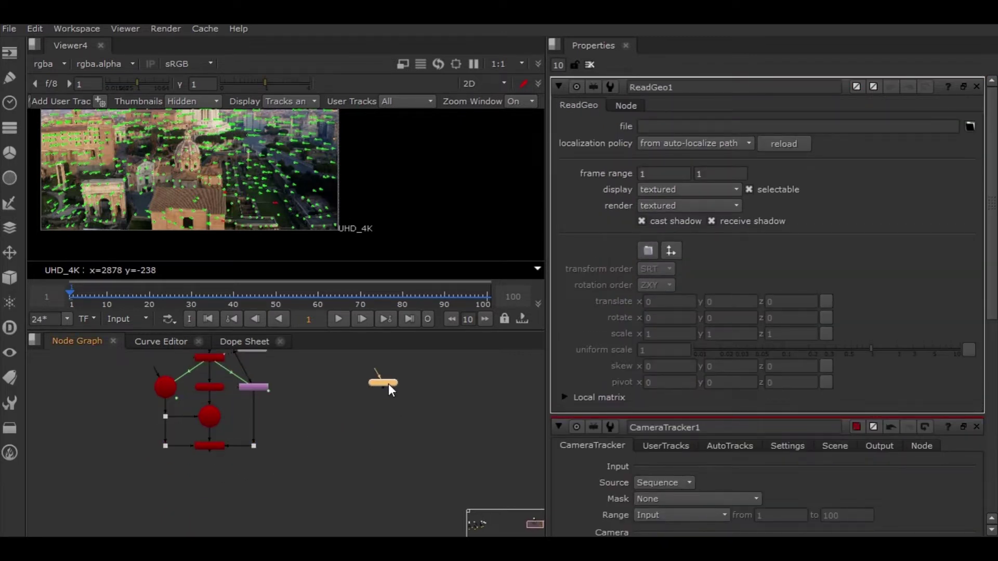
{"action": "middle_click_drag", "start_coordinate": [388, 383], "coordinate": [363, 410]}
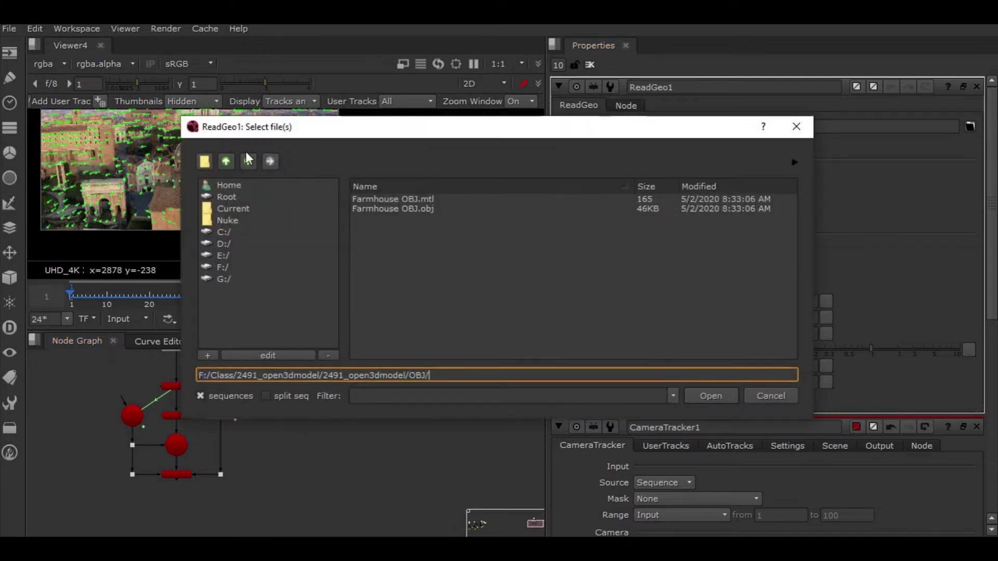
Step: Load "Farmhouse OBJ.obj" into the ReadGeo node and view the house model in 3D
{"action": "left_click", "coordinate": [422, 207]}
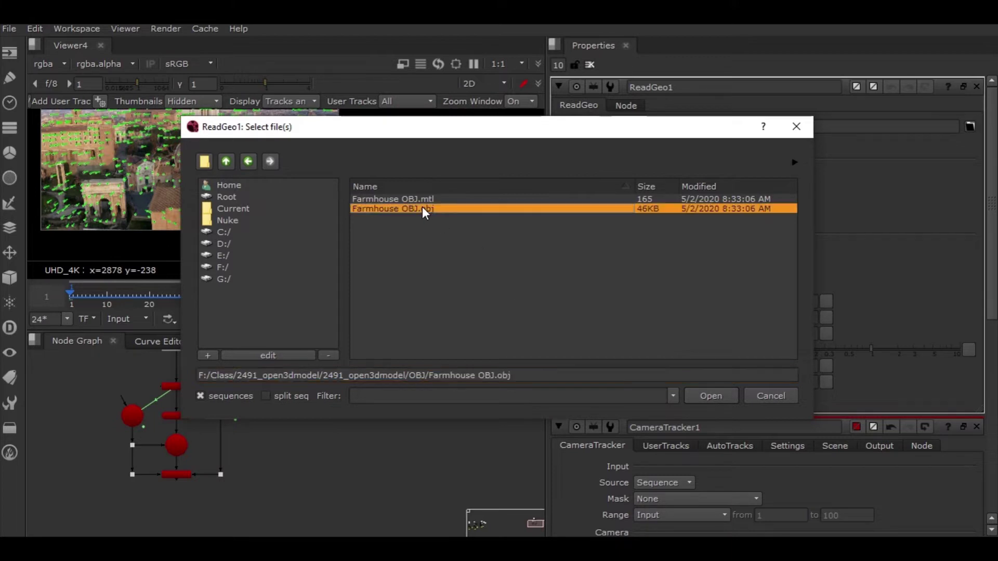
{"action": "left_click", "coordinate": [708, 395]}
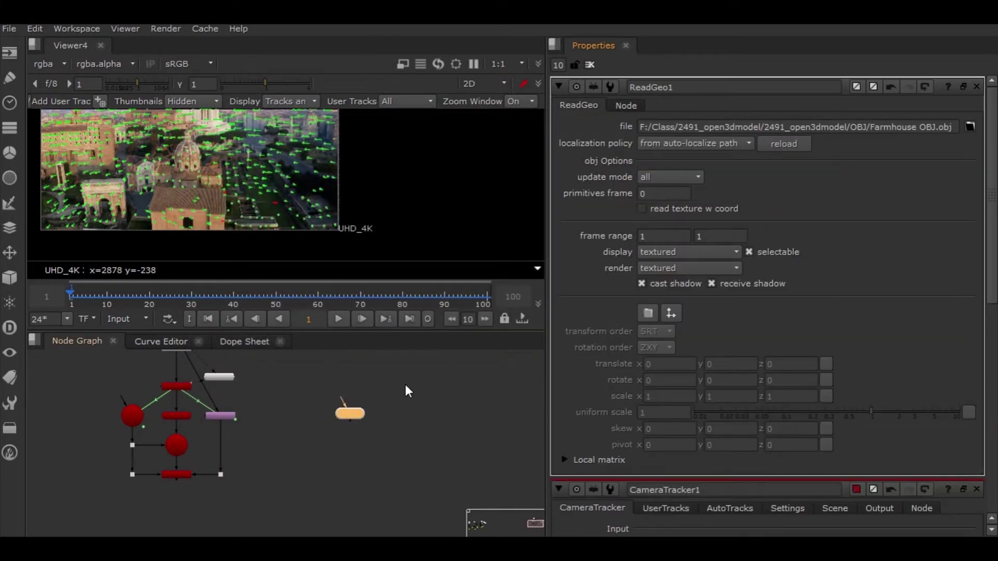
{"action": "key", "text": "1"}
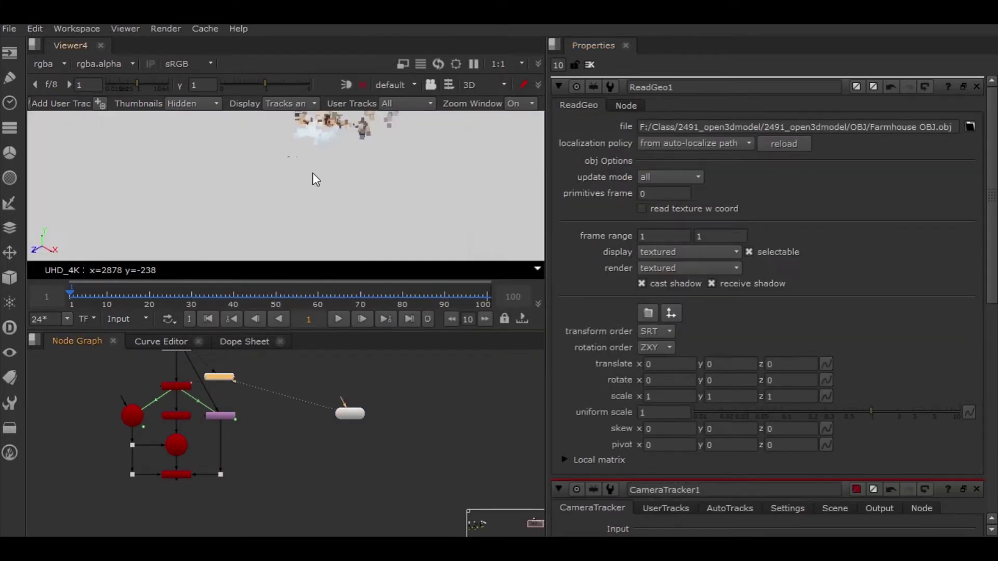
{"action": "scroll", "coordinate": [313, 172], "scroll_direction": "down", "scroll_amount": 10}
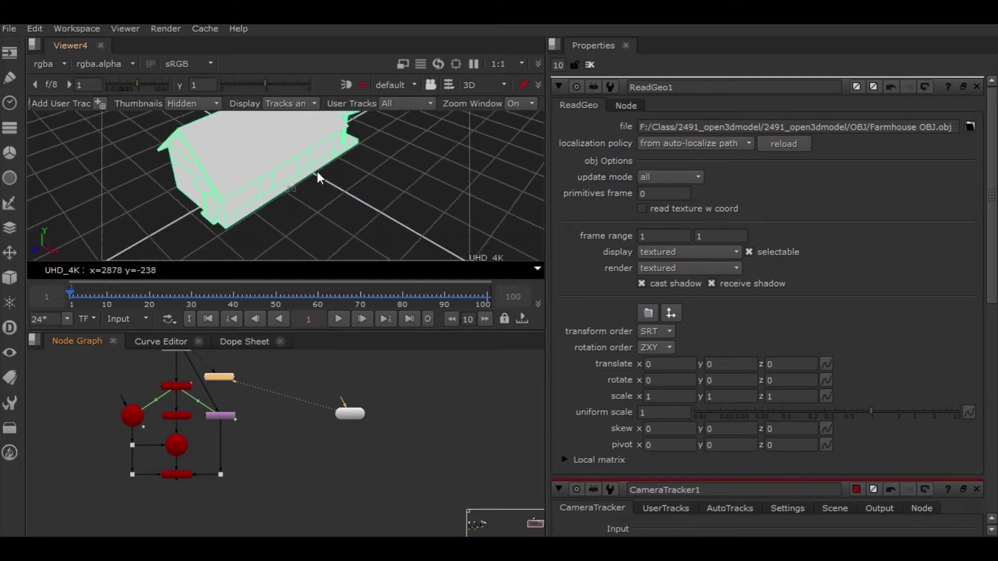
{"action": "left_click_drag", "start_coordinate": [291, 182], "coordinate": [296, 244], "text": "ctrl"}
{"action": "middle_click_drag", "start_coordinate": [200, 369], "coordinate": [191, 411]}
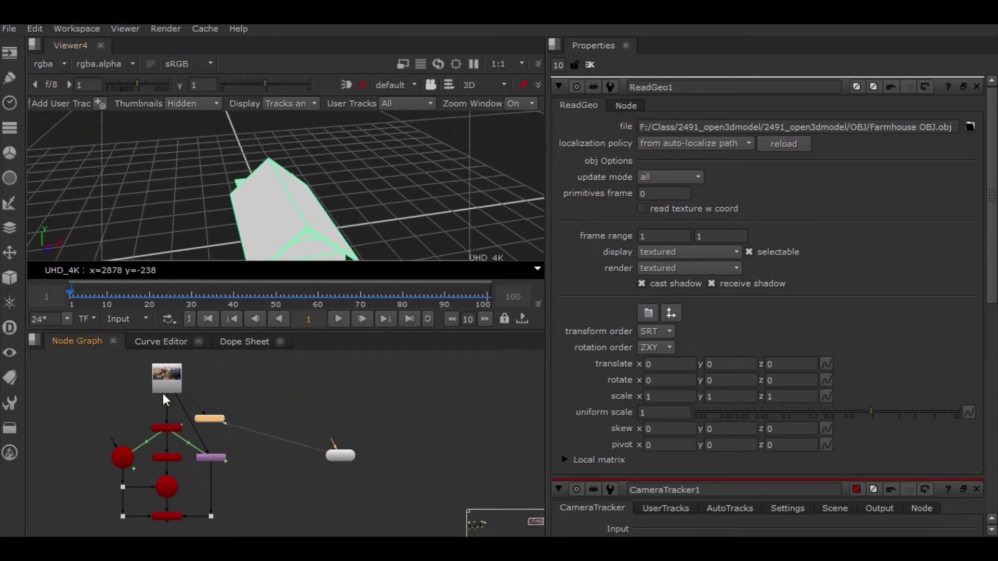
{"action": "middle_click_drag", "start_coordinate": [347, 235], "coordinate": [347, 213]}
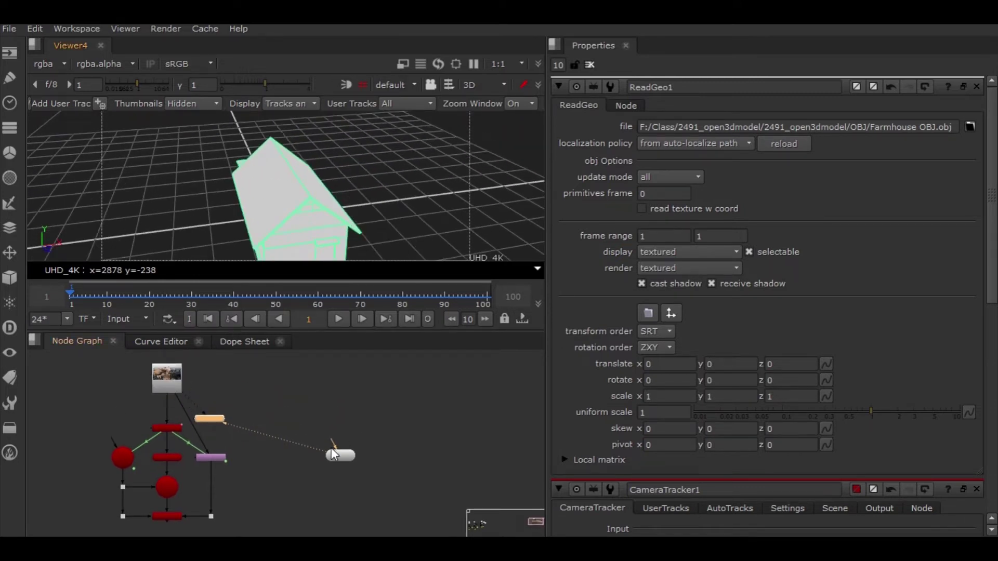
Step: Connect the farmhouse ReadGeo node to a free input of the Scene node
{"action": "middle_click_drag", "start_coordinate": [341, 440], "coordinate": [342, 397]}
{"action": "scroll", "coordinate": [342, 397], "scroll_direction": "up", "scroll_amount": 5}
{"action": "middle_click_drag", "start_coordinate": [296, 424], "coordinate": [376, 393]}
{"action": "middle_click_drag", "start_coordinate": [170, 428], "coordinate": [251, 416]}
{"action": "scroll", "coordinate": [250, 415], "scroll_direction": "down", "scroll_amount": 3}
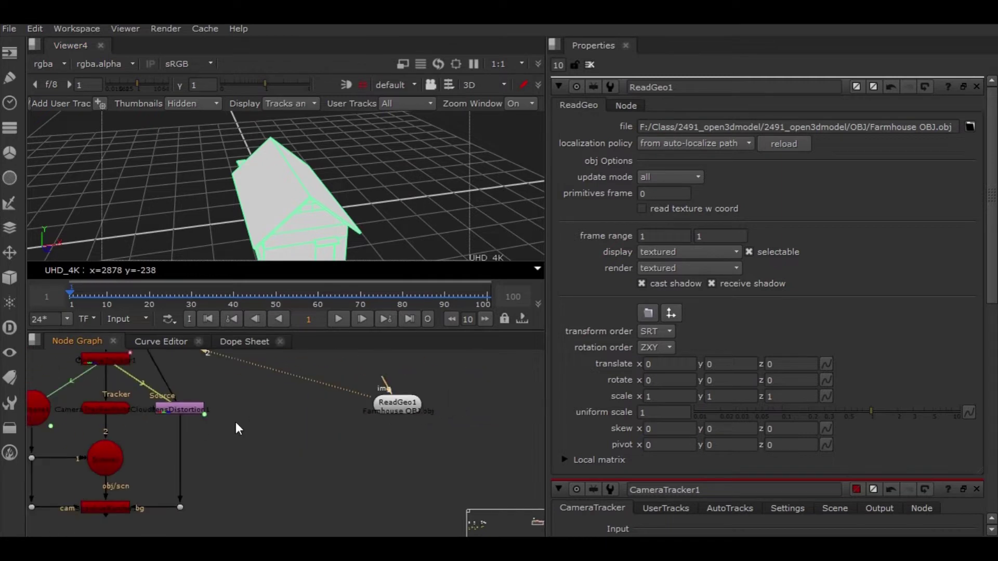
{"action": "middle_click_drag", "start_coordinate": [130, 450], "coordinate": [161, 439]}
{"action": "left_click", "coordinate": [142, 427]}
{"action": "left_click_drag", "start_coordinate": [123, 426], "coordinate": [428, 394]}
{"action": "left_click_drag", "start_coordinate": [123, 426], "coordinate": [133, 445]}
{"action": "middle_click_drag", "start_coordinate": [273, 423], "coordinate": [218, 435]}
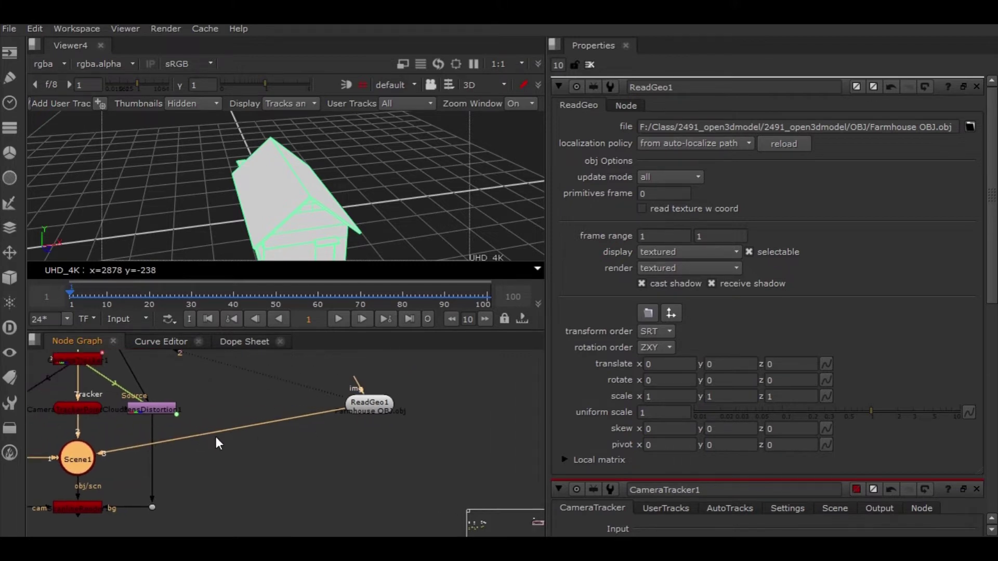
Step: Route the connection between the farmhouse ReadGeo node and the Scene node through a dot directly below the ReadGeo node
{"action": "left_click_drag", "start_coordinate": [220, 432], "coordinate": [372, 454], "text": "ctrl"}
{"action": "key", "text": "f"}
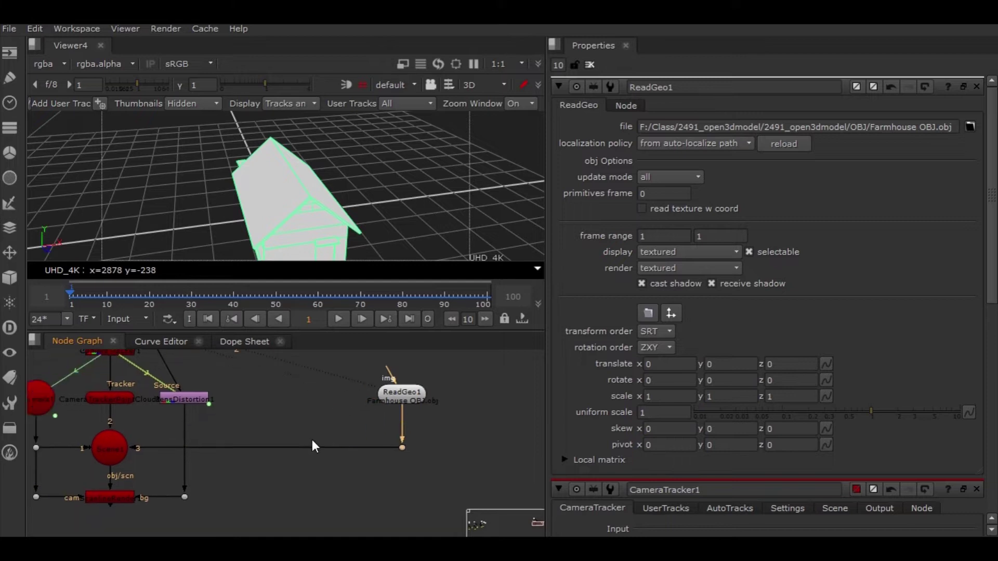
{"action": "middle_click_drag", "start_coordinate": [323, 416], "coordinate": [286, 451]}
{"action": "left_click_drag", "start_coordinate": [223, 424], "coordinate": [217, 405]}
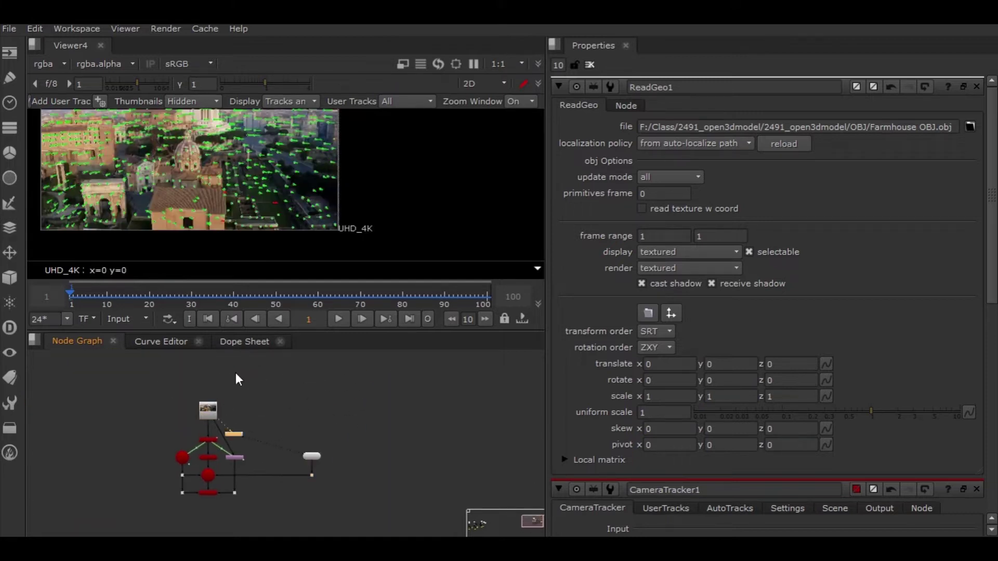
Step: Copy the 3D position of a track point on the grass beside the tiled-roof building in the tracked footage
{"action": "key", "text": "f"}
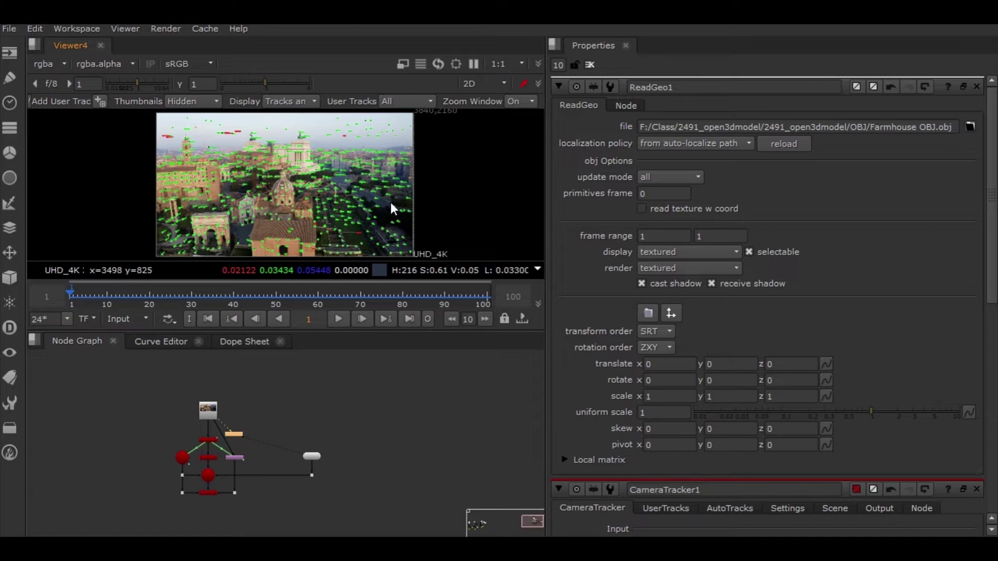
{"action": "scroll", "coordinate": [337, 231], "scroll_direction": "up", "scroll_amount": 5}
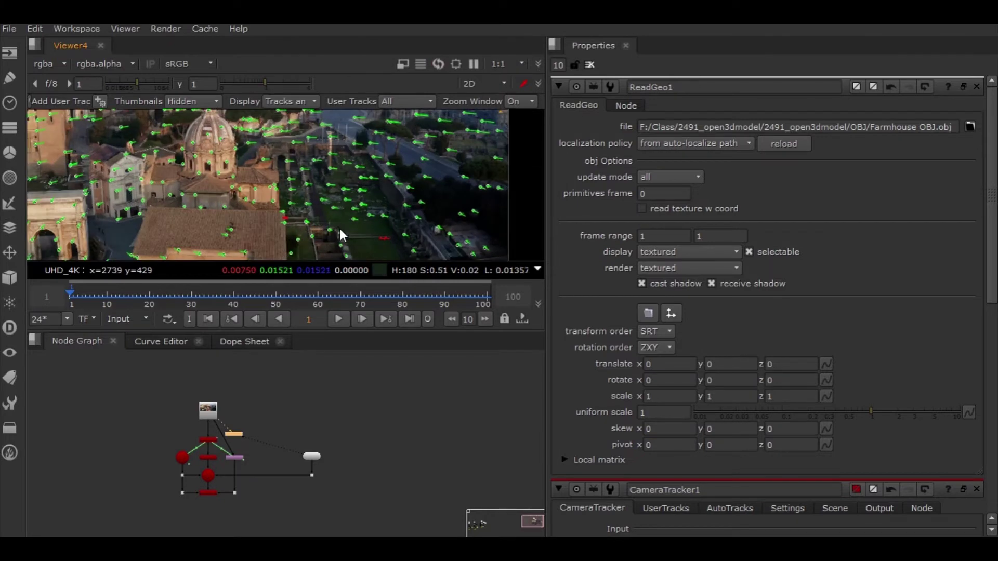
{"action": "mouse_move", "coordinate": [280, 193]}
{"action": "mouse_move", "coordinate": [279, 150]}
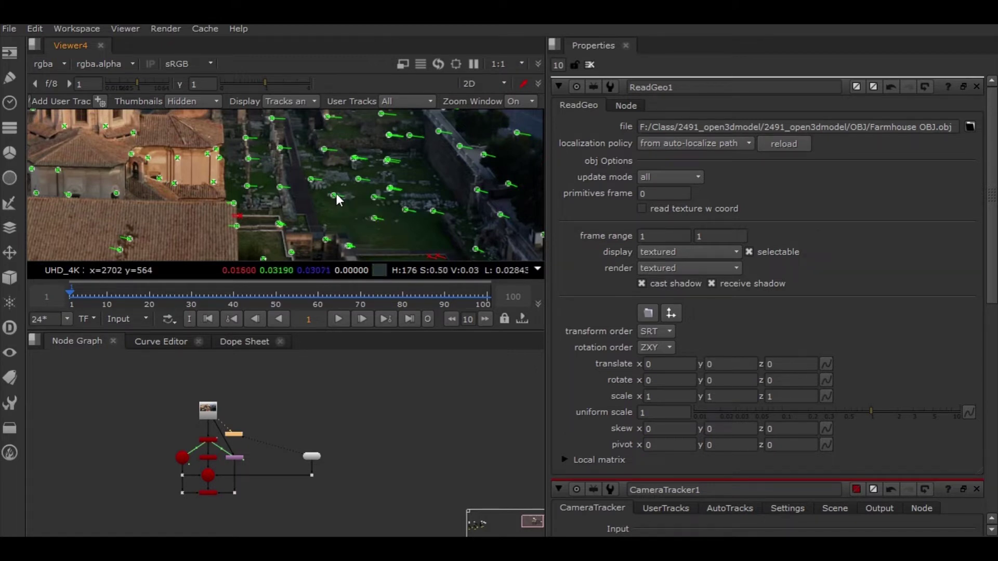
{"action": "mouse_move", "coordinate": [335, 198]}
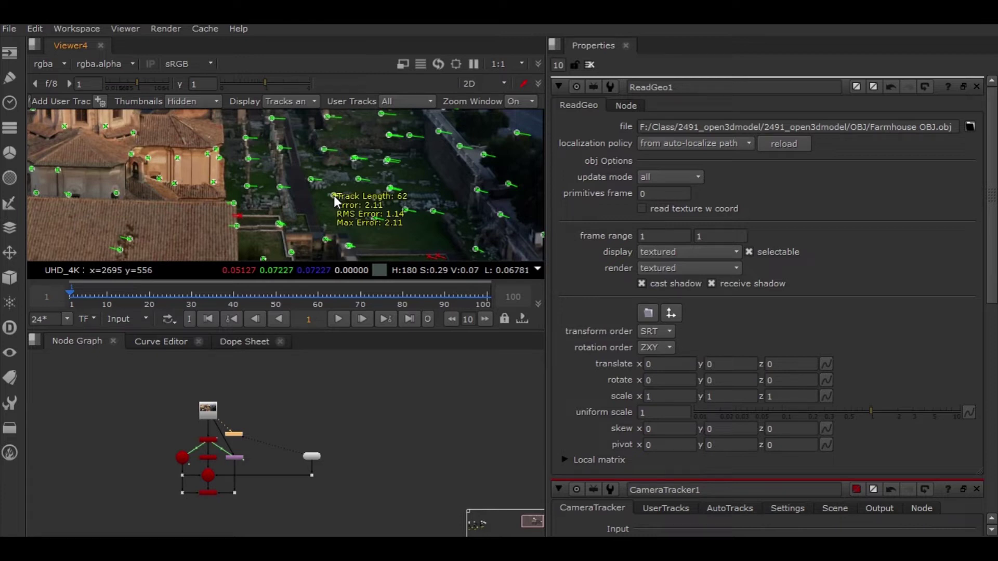
{"action": "right_click", "coordinate": [333, 196]}
{"action": "left_click", "coordinate": [436, 216]}
Step: Paste the copied track point position into the translate values of the farmhouse ReadGeo node
{"action": "middle_click_drag", "start_coordinate": [375, 477], "coordinate": [317, 458]}
{"action": "left_click", "coordinate": [256, 439]}
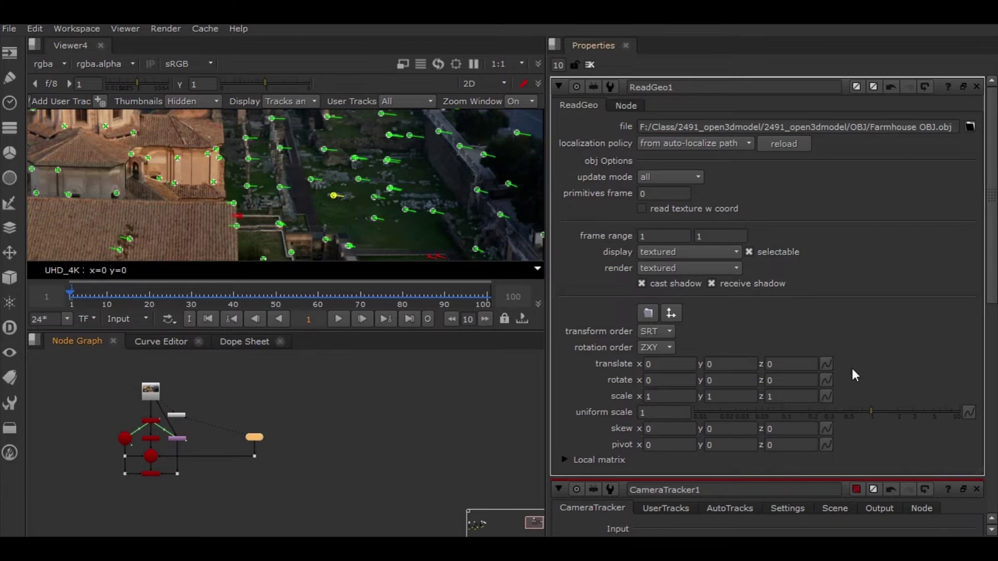
{"action": "left_click", "coordinate": [826, 364]}
{"action": "mouse_move", "coordinate": [849, 494]}
{"action": "left_click", "coordinate": [789, 493]}
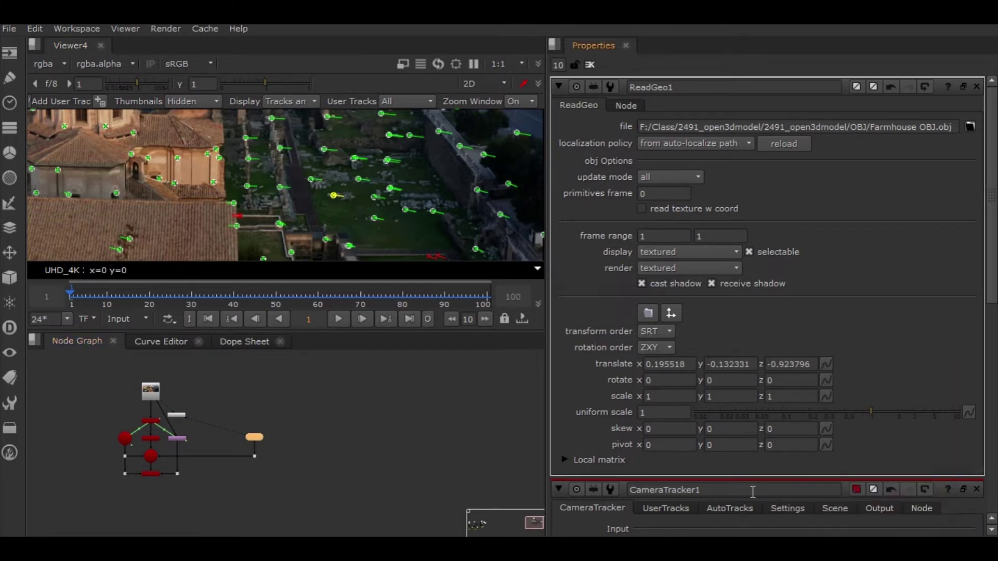
Step: Show the output of the render node at the end of the camera-tracking tree in the viewer
{"action": "middle_click_drag", "start_coordinate": [279, 434], "coordinate": [305, 417]}
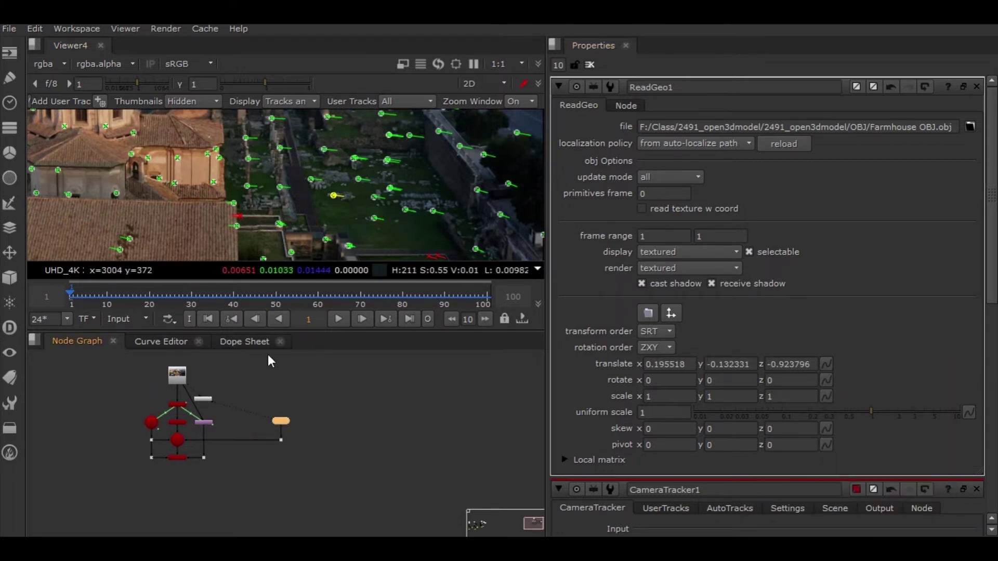
{"action": "scroll", "coordinate": [232, 389], "scroll_direction": "down", "scroll_amount": 3}
{"action": "left_click", "coordinate": [196, 401]}
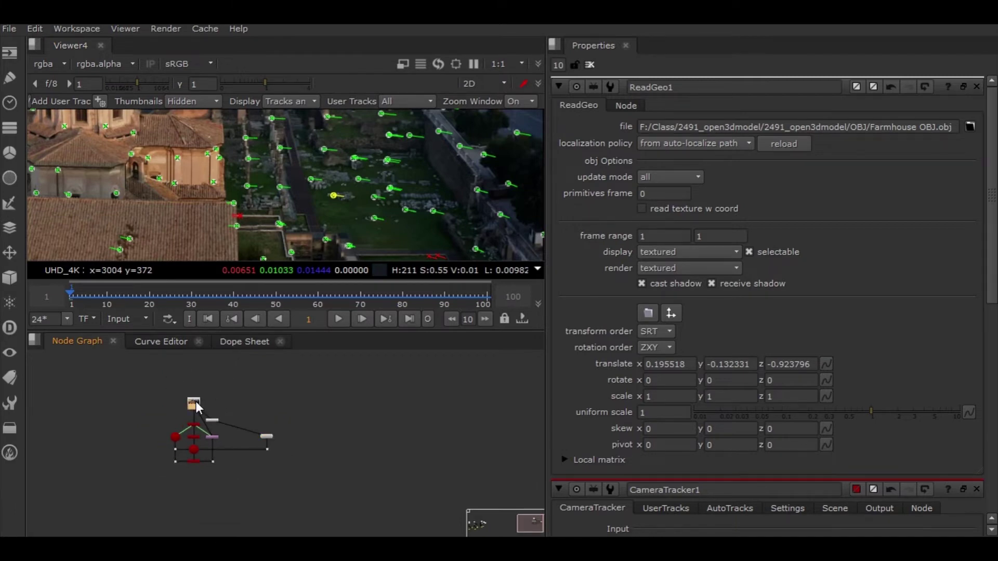
{"action": "middle_click_drag", "start_coordinate": [284, 424], "coordinate": [283, 420]}
{"action": "scroll", "coordinate": [313, 184], "scroll_direction": "down", "scroll_amount": 3}
{"action": "scroll", "coordinate": [315, 190], "scroll_direction": "down", "scroll_amount": 5}
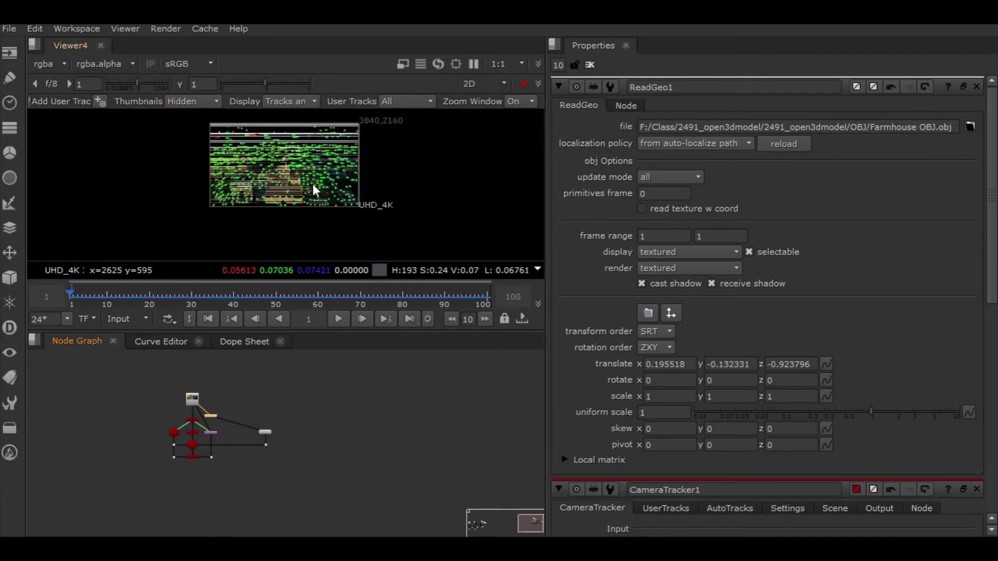
{"action": "left_click", "coordinate": [191, 458]}
{"action": "key", "text": "1"}
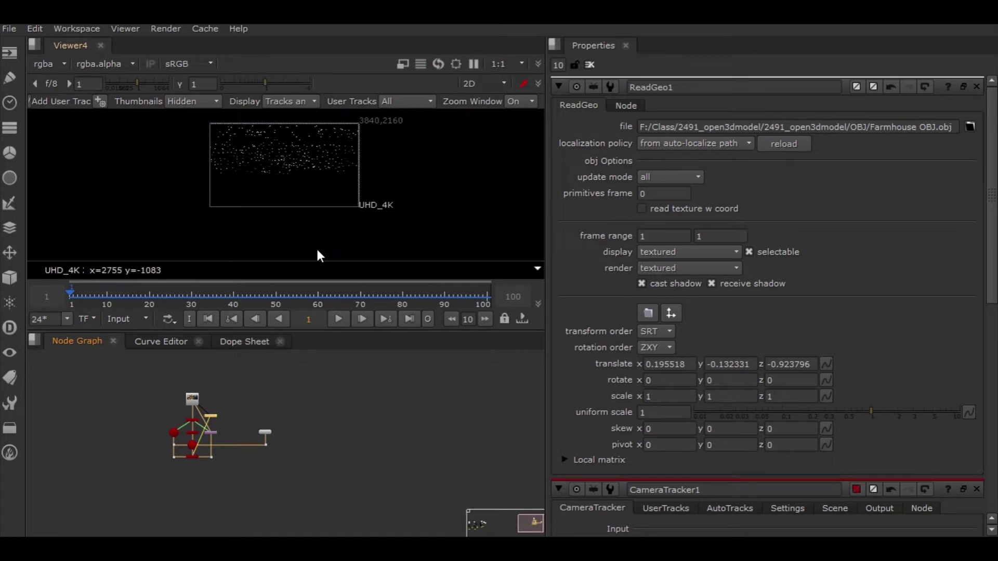
Step: Reduce the farmhouse's uniform scale to 0.0082 so it fits among the buildings in the footage
{"action": "left_click_drag", "start_coordinate": [865, 411], "coordinate": [691, 416]}
{"action": "left_click", "coordinate": [650, 412]}
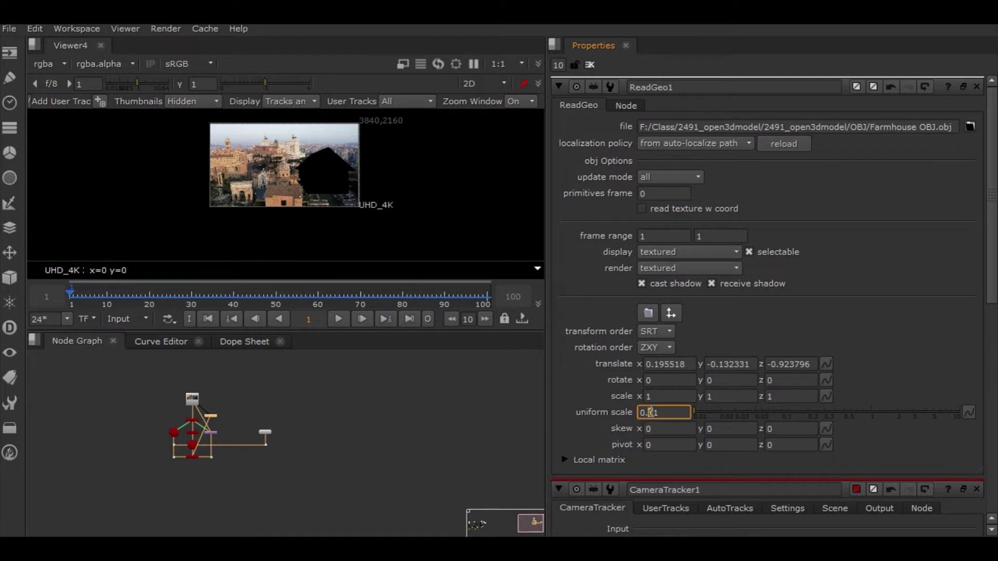
{"action": "type", "text": "-"}
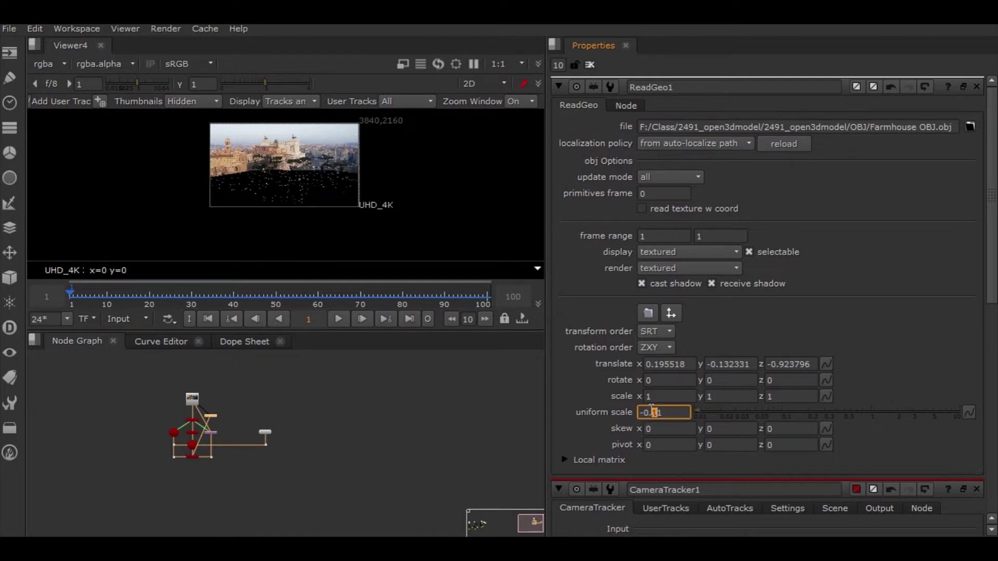
{"action": "left_click", "coordinate": [706, 411], "text": "ctrl"}
{"action": "left_click", "coordinate": [701, 414]}
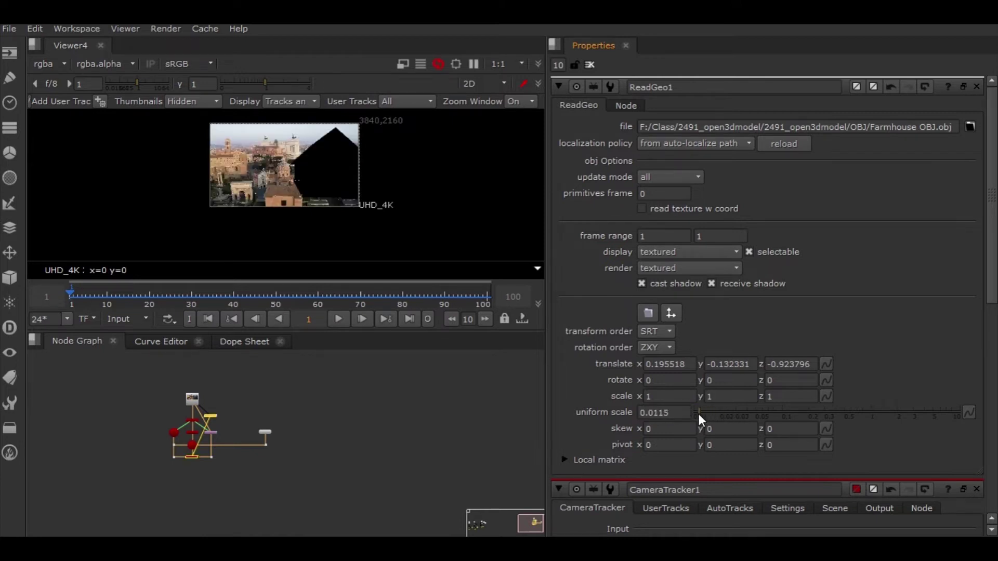
{"action": "left_click_drag", "start_coordinate": [701, 414], "coordinate": [694, 414]}
{"action": "left_click", "coordinate": [670, 413]}
{"action": "key", "text": "BackSpace"}
{"action": "key", "text": "BackSpace"}
{"action": "key", "text": "BackSpace"}
{"action": "type", "text": "09"}
{"action": "scroll", "coordinate": [665, 413], "scroll_direction": "down", "scroll_amount": 9}
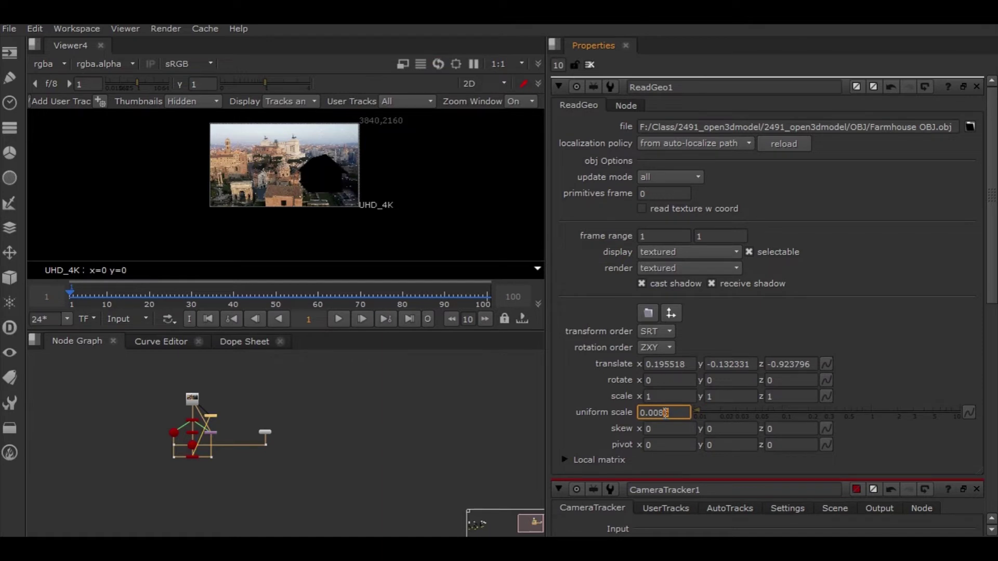
Step: Lower the farmhouse by setting its translate Y to -0.192331
{"action": "left_click", "coordinate": [659, 366]}
{"action": "left_click", "coordinate": [726, 364]}
{"action": "scroll", "coordinate": [726, 365], "scroll_direction": "down", "scroll_amount": 5}
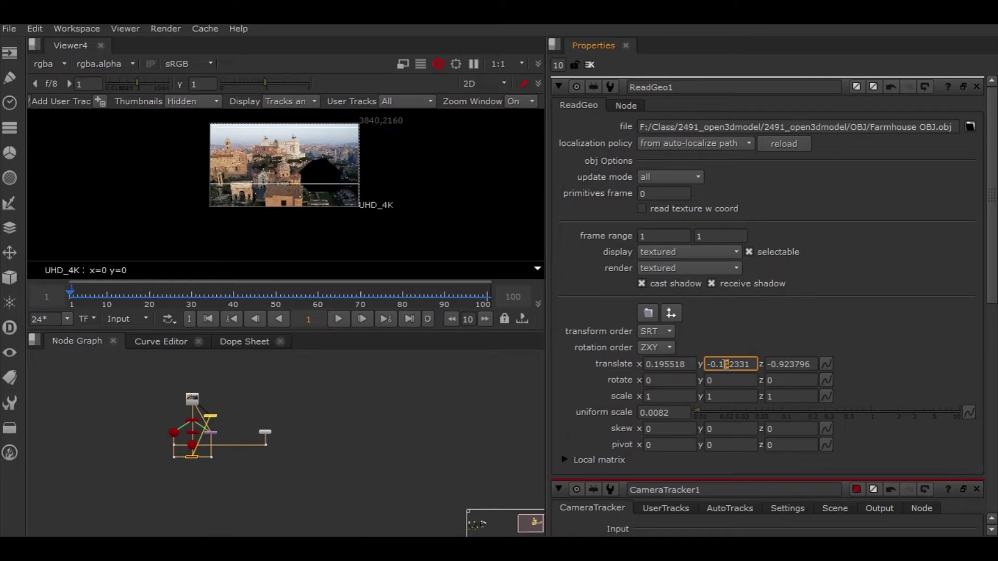
{"action": "key", "text": "Down"}
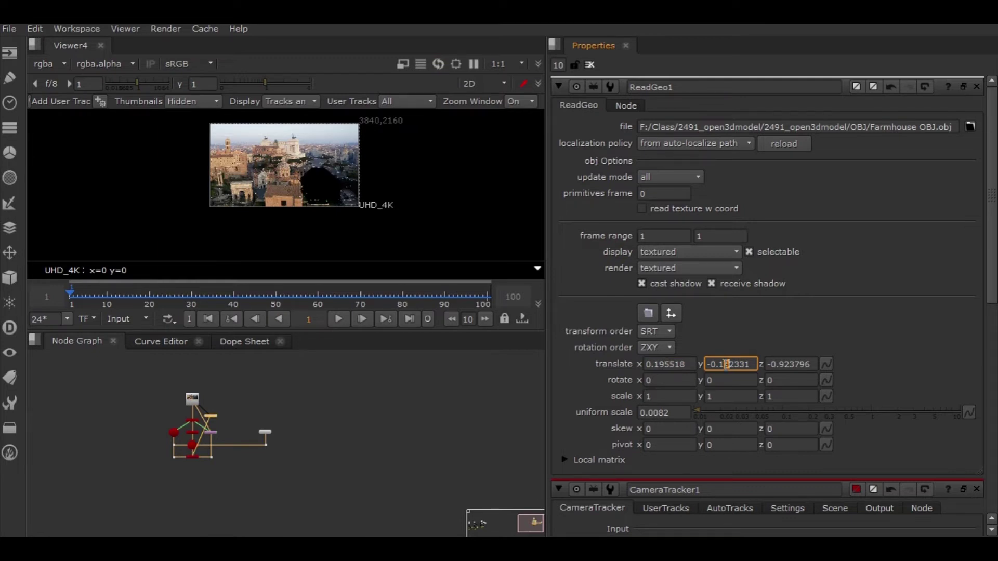
{"action": "left_click", "coordinate": [661, 364]}
{"action": "key", "text": "Up"}
{"action": "key", "text": "Up"}
Step: Rotate the farmhouse to -8 around Y and reduce its uniform scale to 0.0072
{"action": "left_click", "coordinate": [731, 384]}
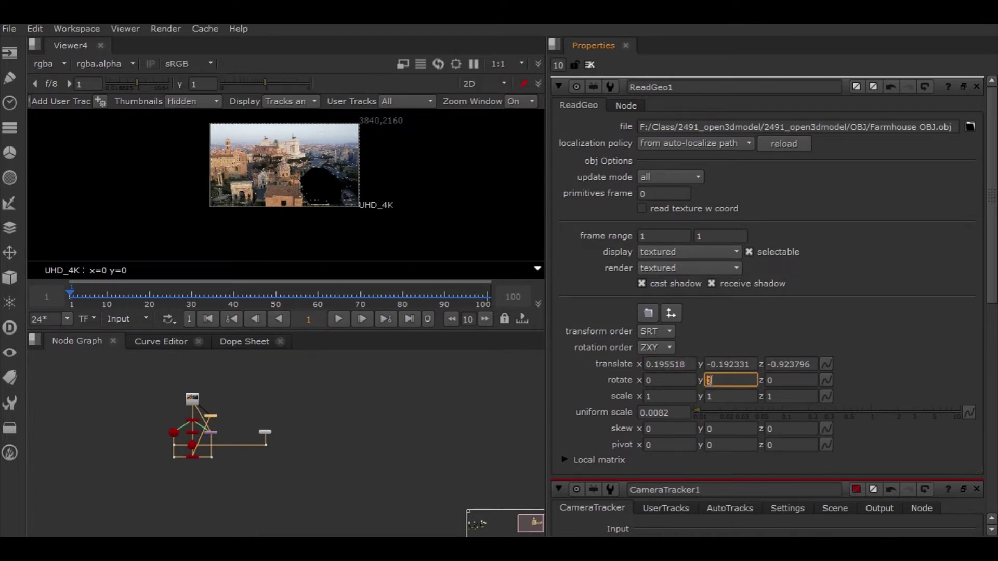
{"action": "type", "text": "-7"}
{"action": "key", "text": "Down"}
{"action": "left_click", "coordinate": [665, 412]}
{"action": "key", "text": "Down"}
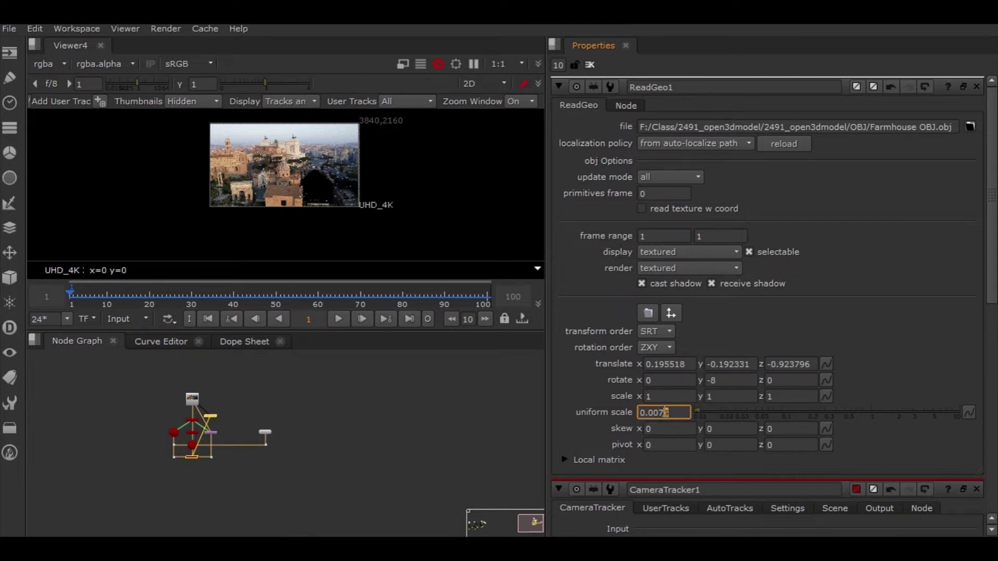
Step: Fine-tune the farmhouse's position on the ground by setting translate Y to -0.202331 and translate X to 0.202518
{"action": "scroll", "coordinate": [326, 183], "scroll_direction": "up", "scroll_amount": 4}
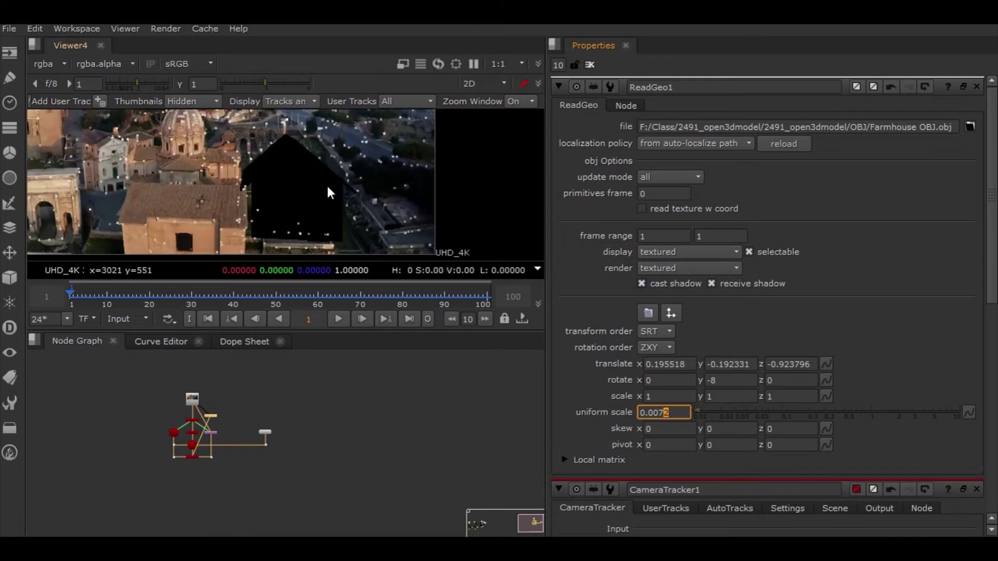
{"action": "left_click", "coordinate": [724, 363]}
{"action": "key", "text": "Down"}
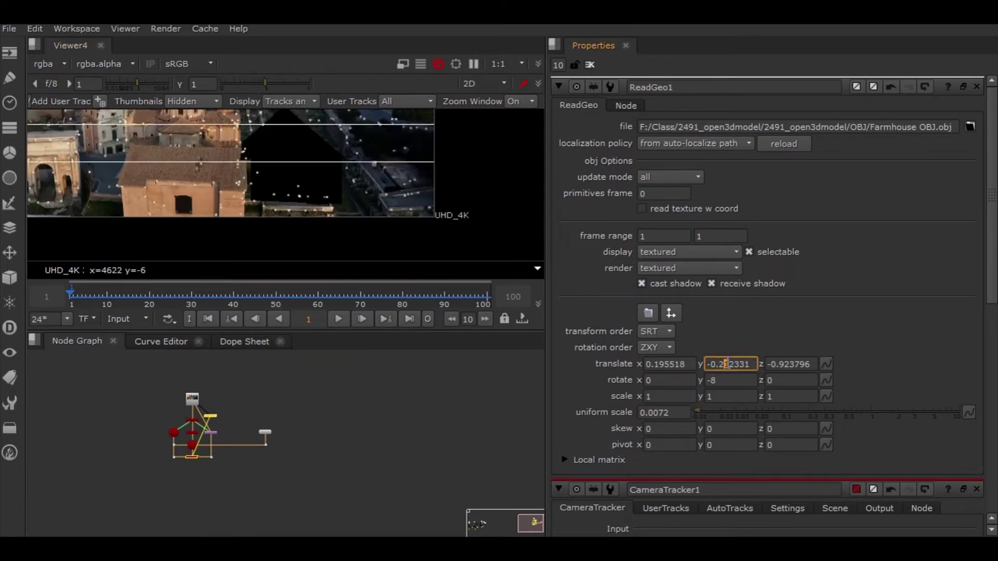
{"action": "key", "text": "Up"}
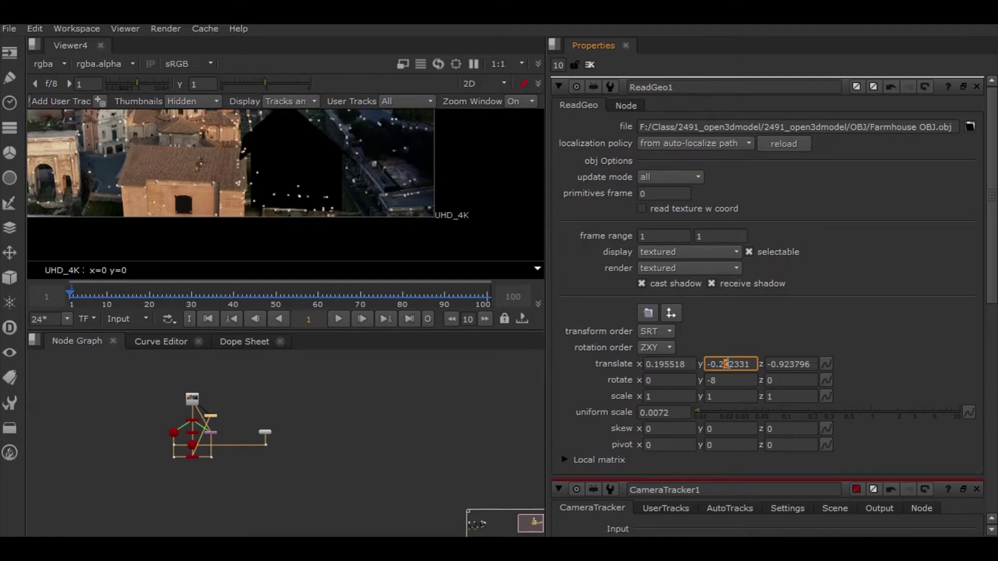
{"action": "left_click", "coordinate": [664, 364]}
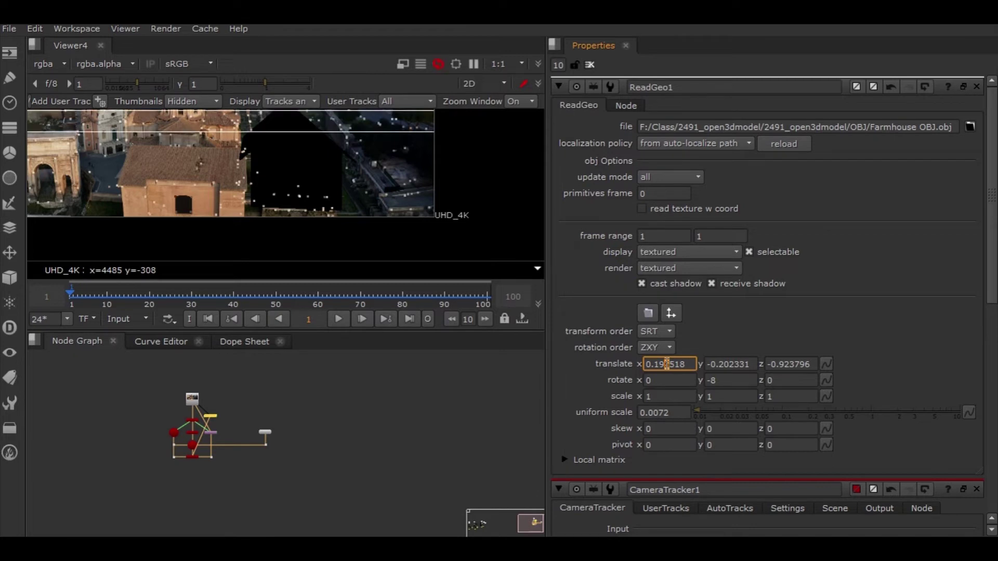
{"action": "key", "text": "Up"}
{"action": "middle_click_drag", "start_coordinate": [269, 407], "coordinate": [272, 420]}
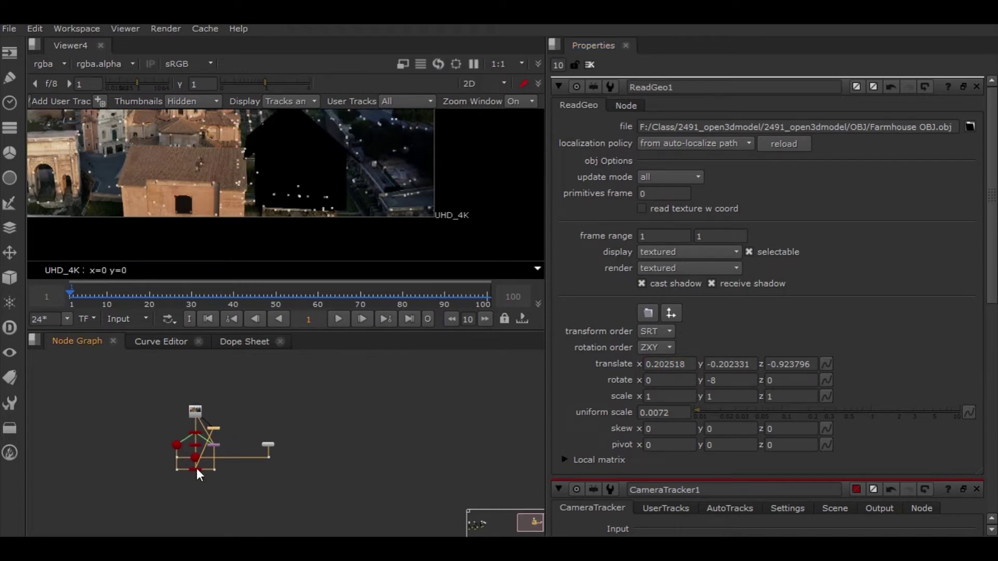
{"action": "scroll", "coordinate": [356, 195], "scroll_direction": "down", "scroll_amount": 2}
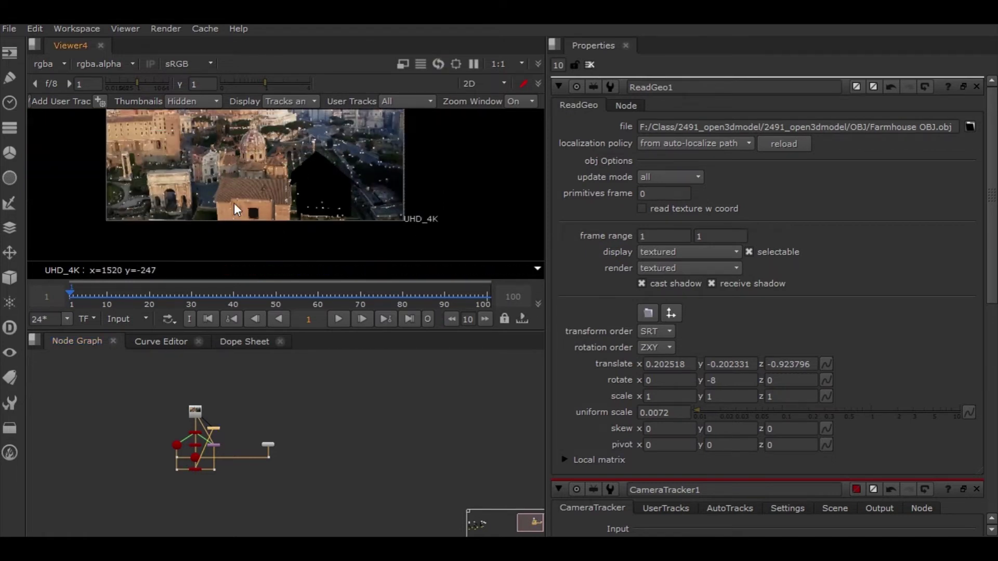
Step: Import the wood texture image as a Read node and connect it to the image input of the farmhouse ReadGeo
{"action": "middle_click_drag", "start_coordinate": [296, 409], "coordinate": [286, 389]}
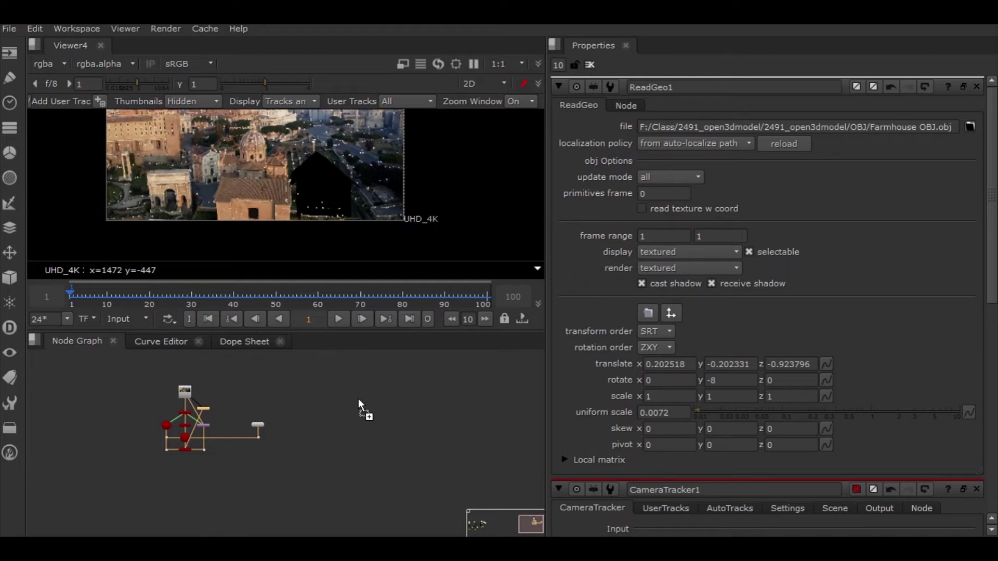
{"action": "left_click_drag", "start_coordinate": [358, 399], "coordinate": [93, 390]}
{"action": "scroll", "coordinate": [355, 398], "scroll_direction": "up", "scroll_amount": 5}
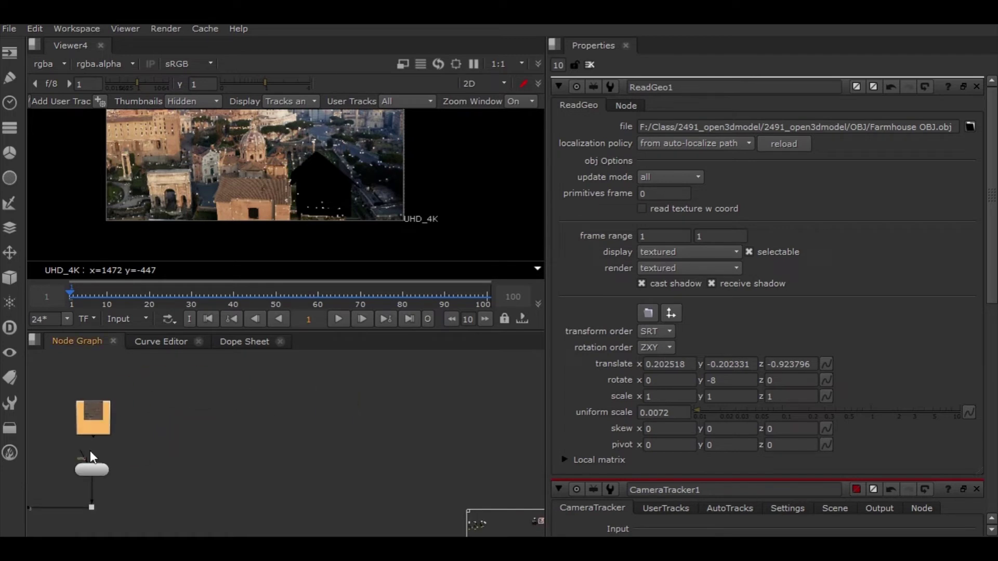
{"action": "left_click_drag", "start_coordinate": [86, 453], "coordinate": [94, 426]}
{"action": "scroll", "coordinate": [319, 185], "scroll_direction": "up", "scroll_amount": 2}
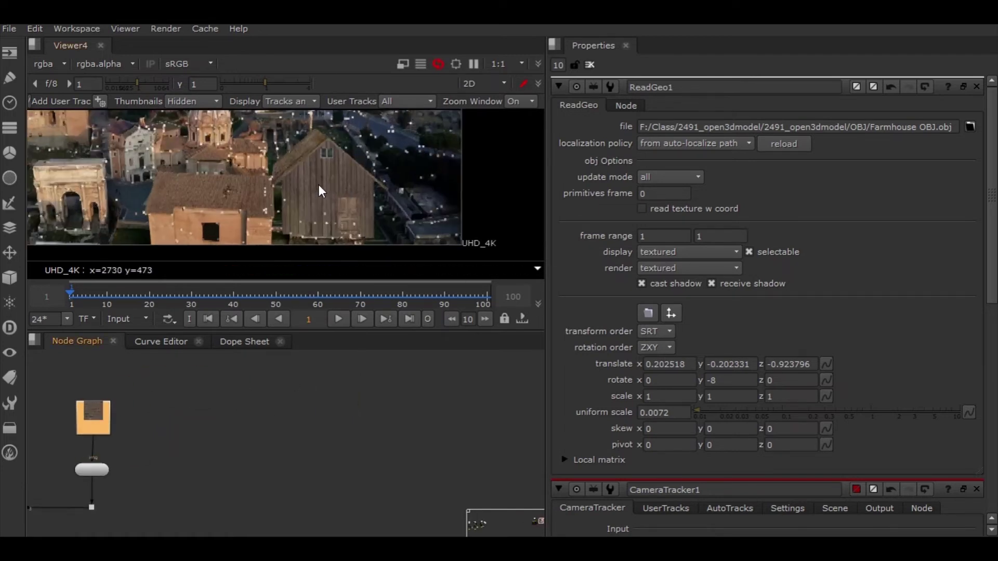
Step: Compare the original tracked footage with the render containing the textured farmhouse in the viewer
{"action": "middle_click_drag", "start_coordinate": [224, 463], "coordinate": [354, 438]}
{"action": "scroll", "coordinate": [354, 438], "scroll_direction": "down", "scroll_amount": 3}
{"action": "middle_click_drag", "start_coordinate": [224, 402], "coordinate": [278, 413]}
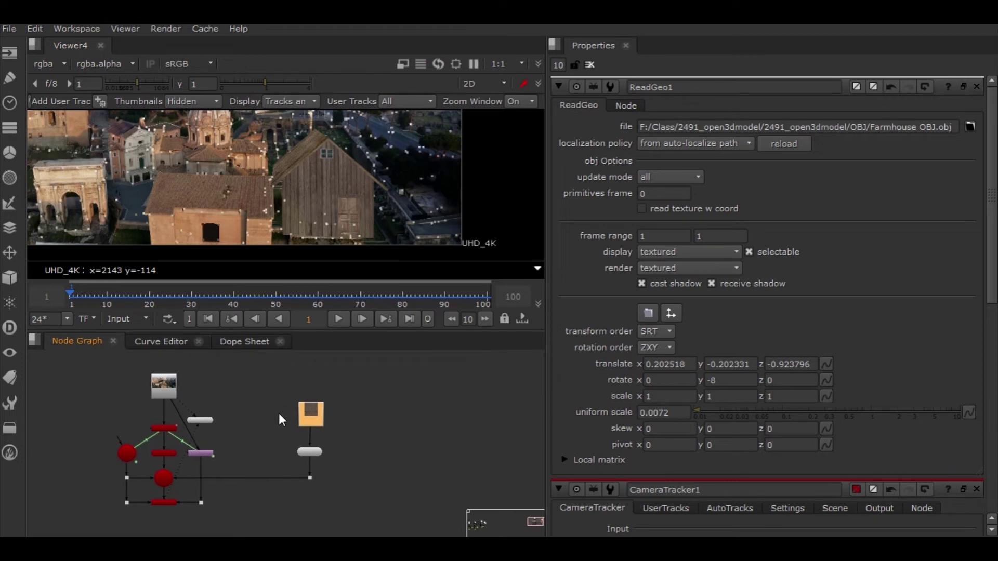
{"action": "left_click", "coordinate": [161, 385]}
{"action": "key", "text": "1"}
{"action": "middle_click_drag", "start_coordinate": [196, 479], "coordinate": [211, 448]}
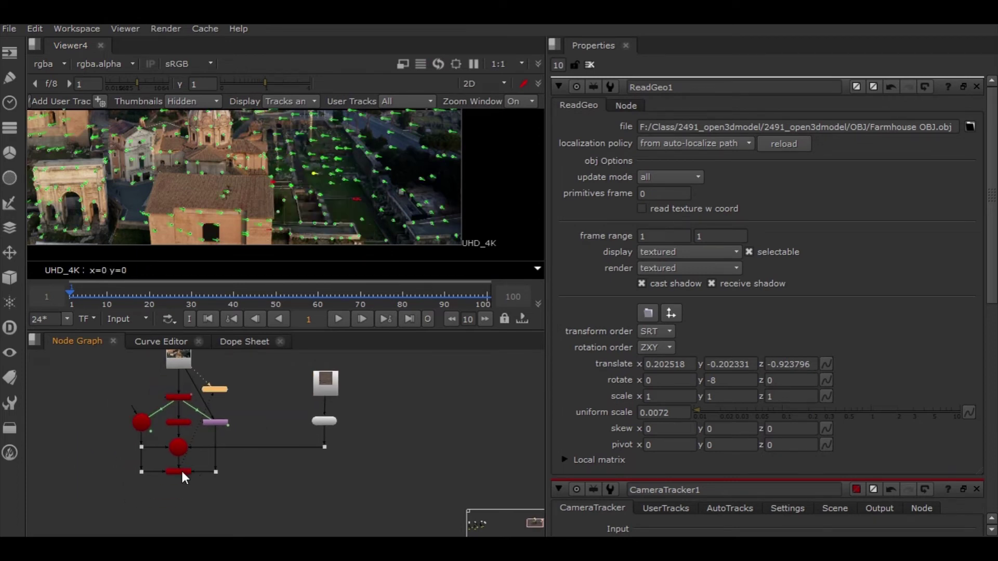
{"action": "key", "text": "2"}
{"action": "middle_click_drag", "start_coordinate": [344, 221], "coordinate": [295, 236]}
{"action": "scroll", "coordinate": [281, 239], "scroll_direction": "down", "scroll_amount": 3}
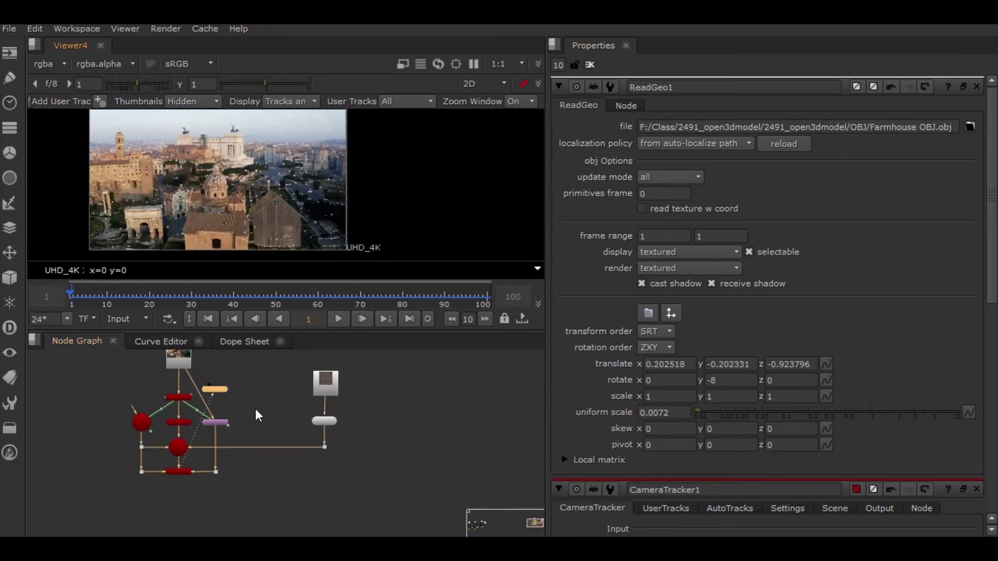
Step: Set keyframes on the farmhouse's translate X, Y and Z values at frame 1
{"action": "left_click", "coordinate": [324, 421]}
{"action": "right_click", "coordinate": [686, 369]}
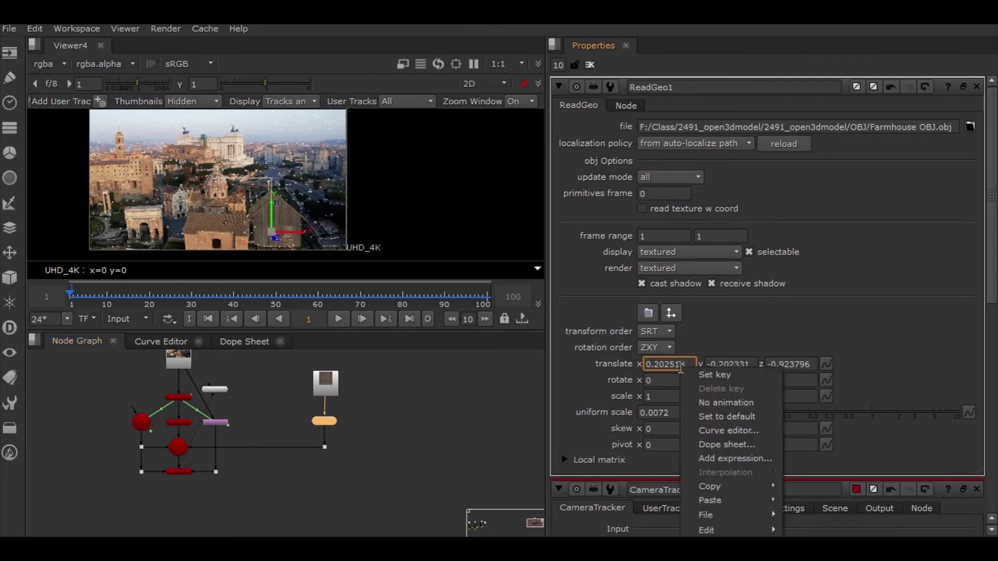
{"action": "left_click", "coordinate": [727, 374]}
{"action": "right_click", "coordinate": [727, 363]}
{"action": "left_click", "coordinate": [748, 364]}
{"action": "right_click", "coordinate": [807, 364]}
{"action": "left_click", "coordinate": [809, 364]}
Step: Set keyframes on the farmhouse's rotate X, Y and Z at frame 1, with rotate Y at -8
{"action": "left_click", "coordinate": [686, 382]}
{"action": "right_click", "coordinate": [686, 381]}
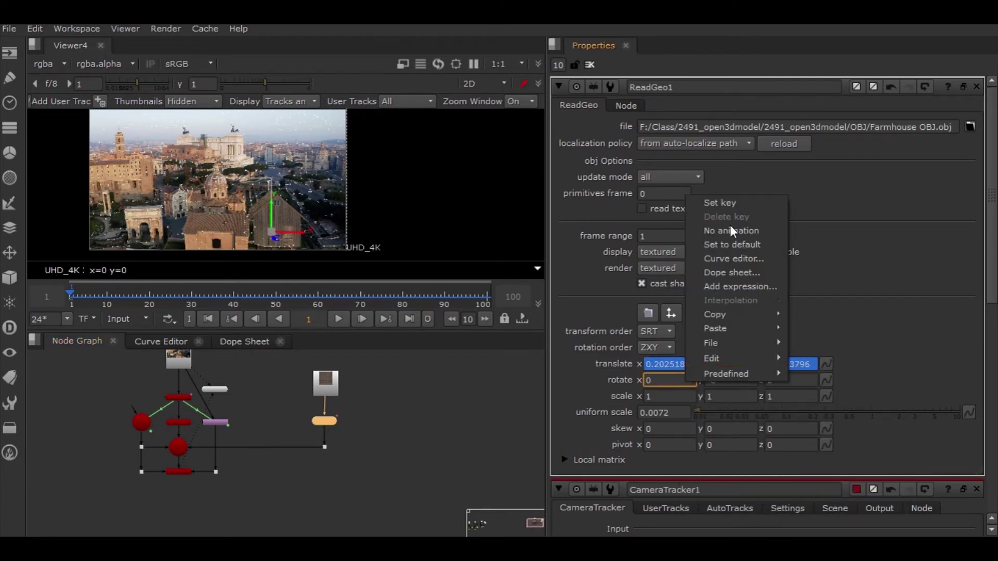
{"action": "left_click", "coordinate": [725, 197]}
{"action": "left_click", "coordinate": [721, 380]}
{"action": "type", "text": "-8"}
{"action": "right_click", "coordinate": [727, 379]}
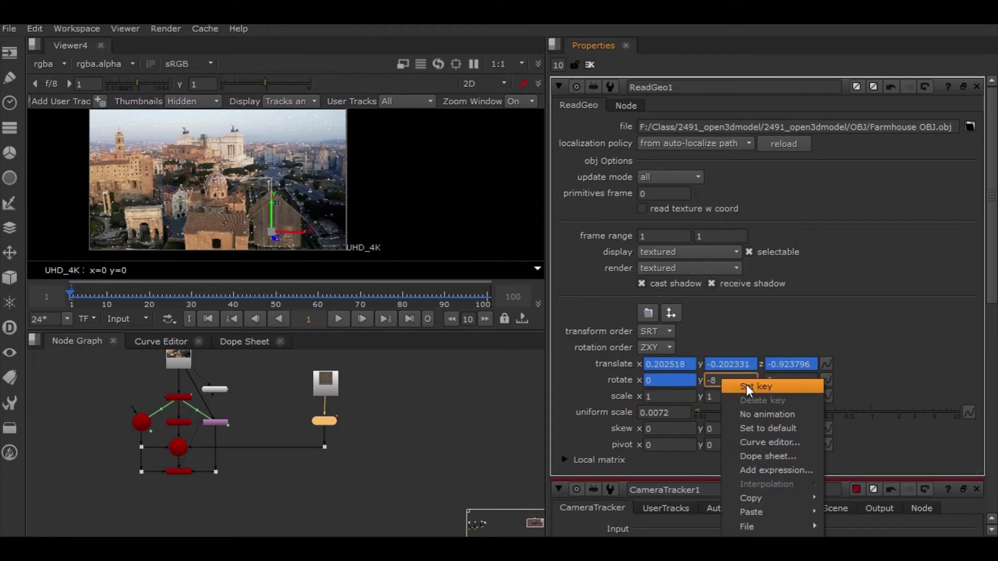
{"action": "left_click", "coordinate": [746, 386]}
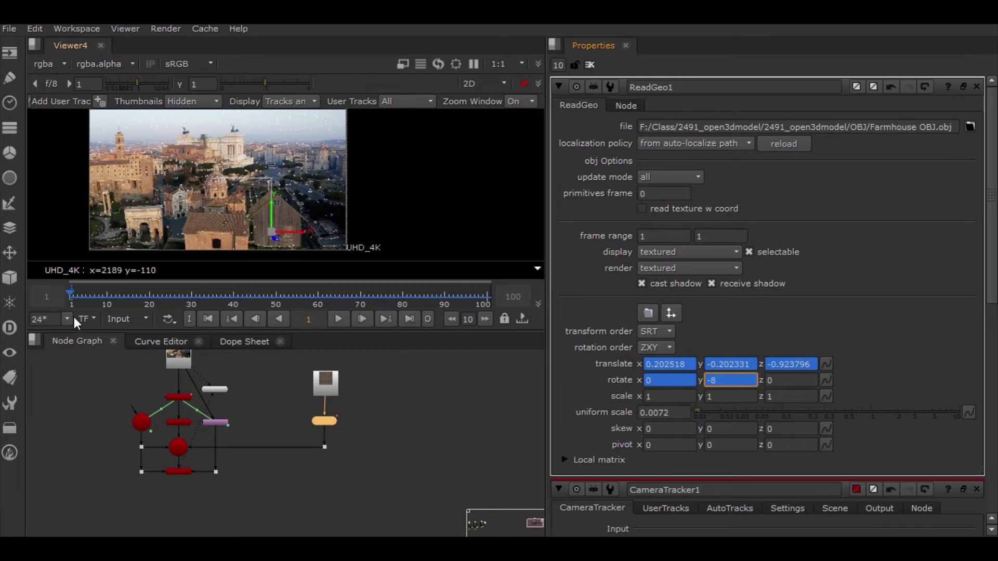
{"action": "right_click", "coordinate": [805, 382]}
{"action": "left_click", "coordinate": [817, 386]}
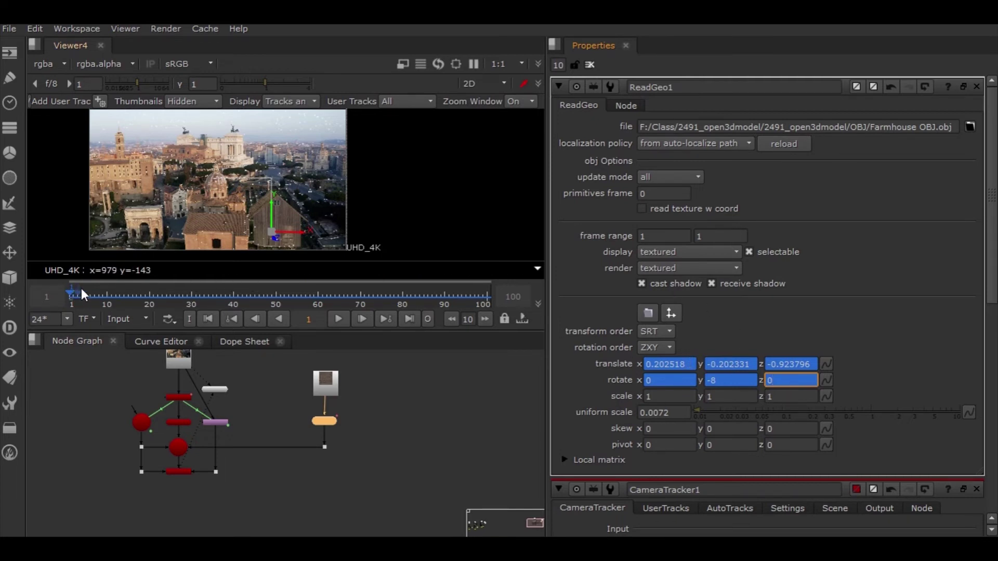
Step: At frame 100, set the farmhouse's translate X to 0.182518
{"action": "left_click", "coordinate": [487, 292]}
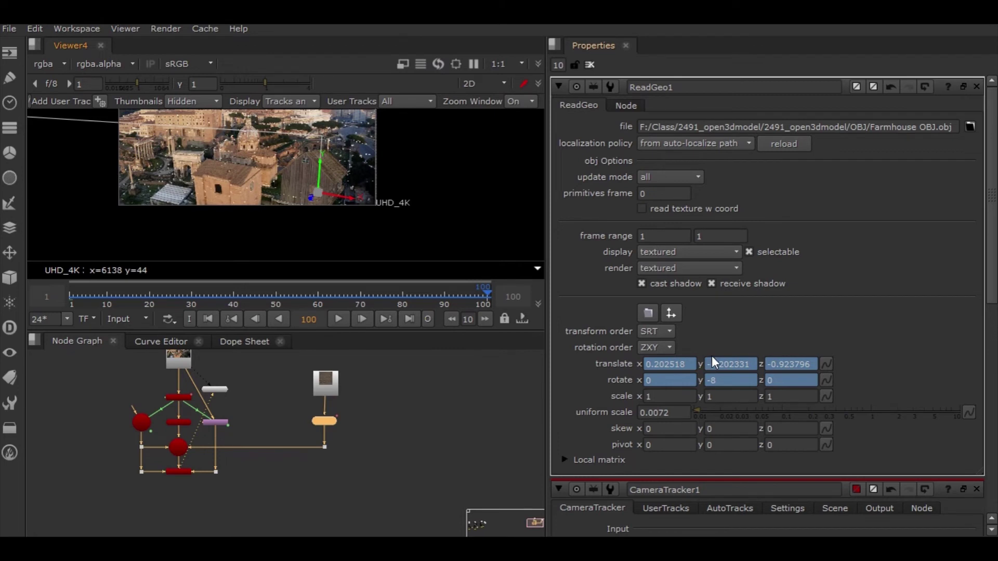
{"action": "left_click", "coordinate": [660, 364]}
{"action": "key", "text": "Down"}
{"action": "key", "text": "Down"}
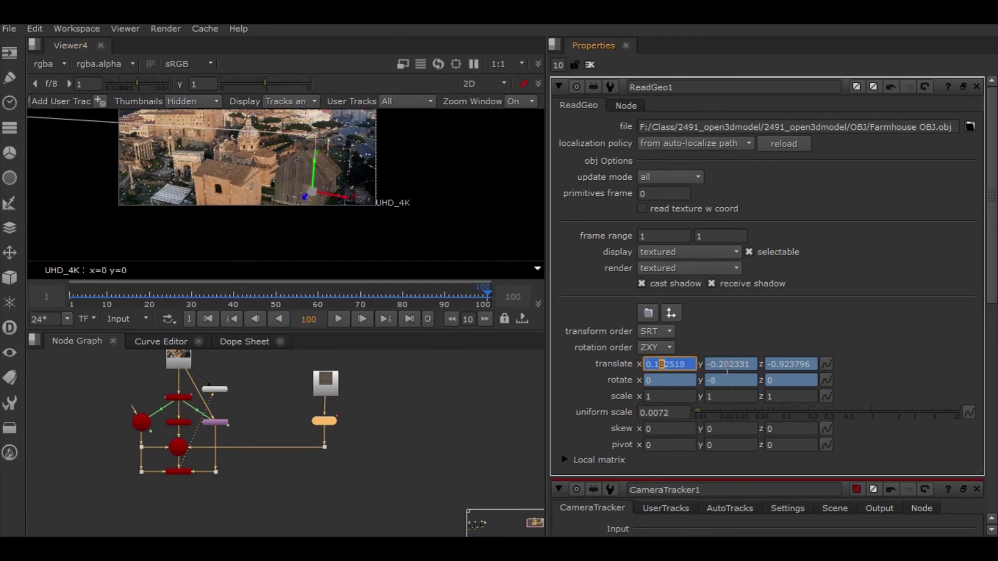
Step: Set the farmhouse's rotate Y to -8.1 and rotate X to 0.1 at frame 100
{"action": "left_click", "coordinate": [712, 380]}
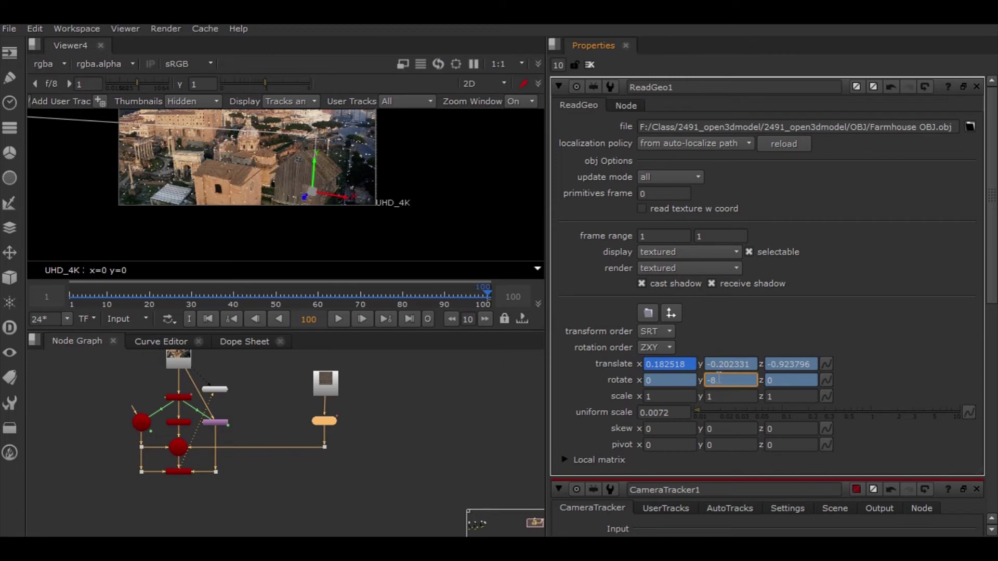
{"action": "type", "text": ".1"}
{"action": "key", "text": "Return"}
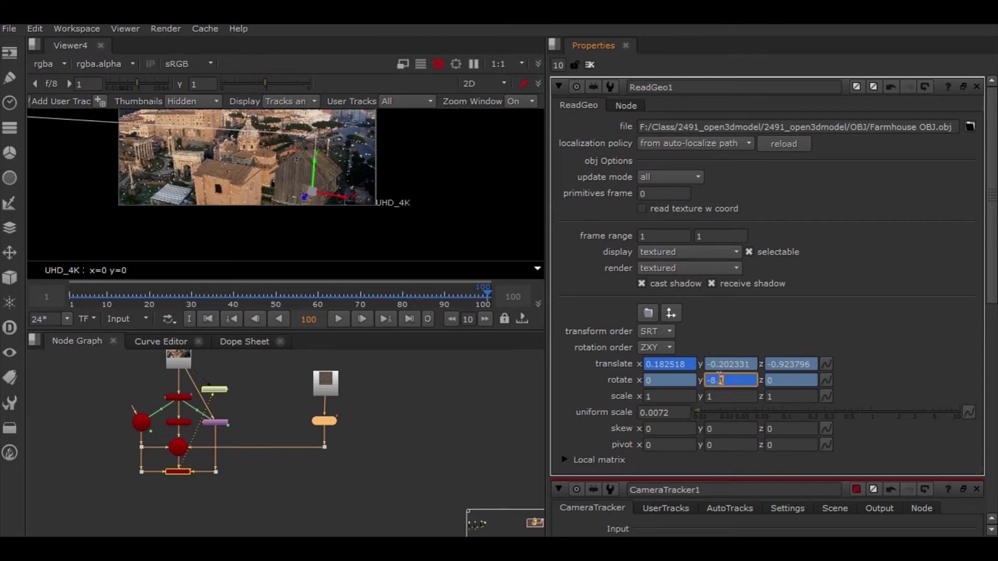
{"action": "left_click", "coordinate": [664, 385]}
{"action": "type", "text": "-0.2"}
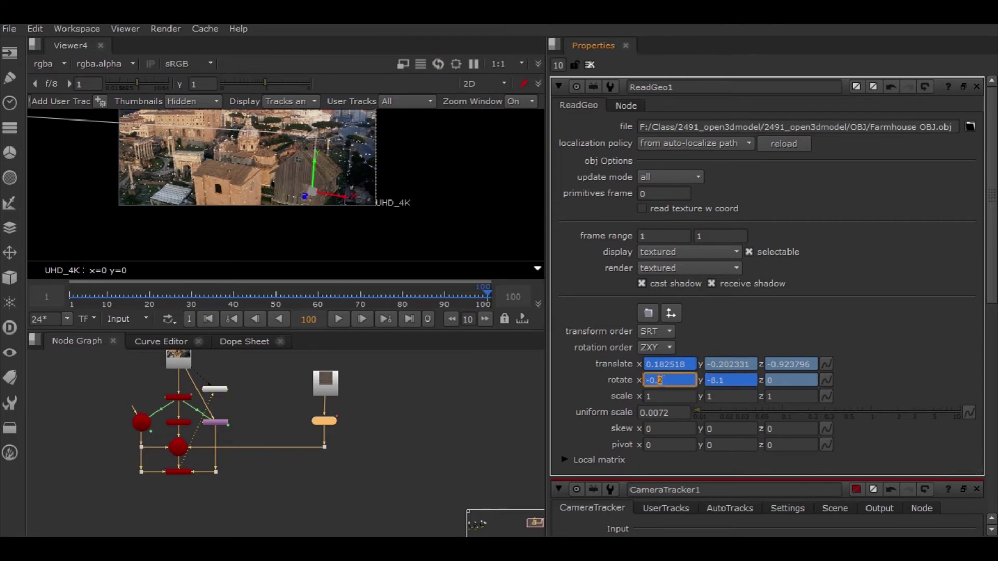
{"action": "key", "text": "Up"}
Step: Turn the farmhouse at frame 100 by setting rotate Y to -3.1
{"action": "left_click", "coordinate": [715, 380]}
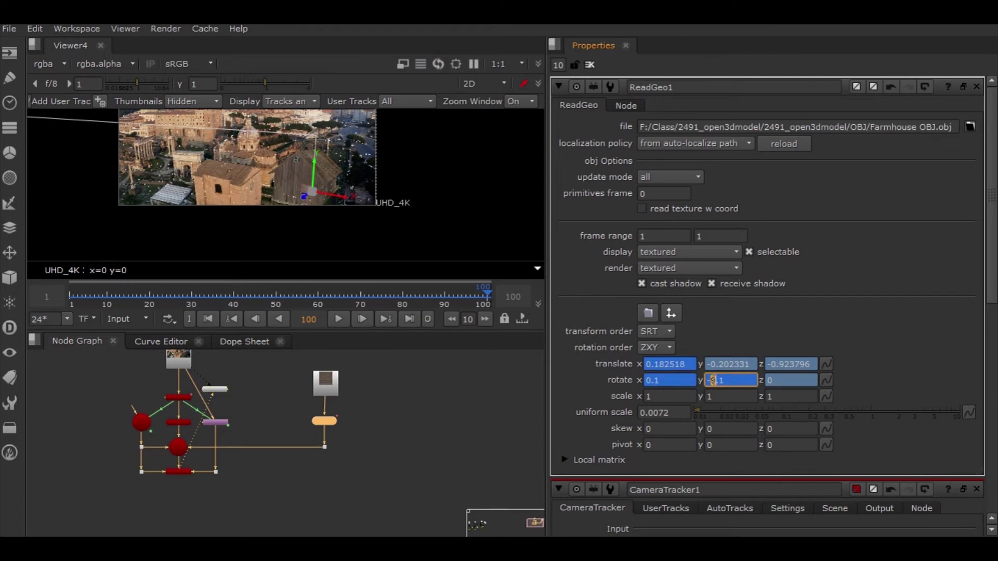
{"action": "key", "text": "Up"}
{"action": "key", "text": "Up"}
{"action": "key", "text": "Up"}
{"action": "key", "text": "Up"}
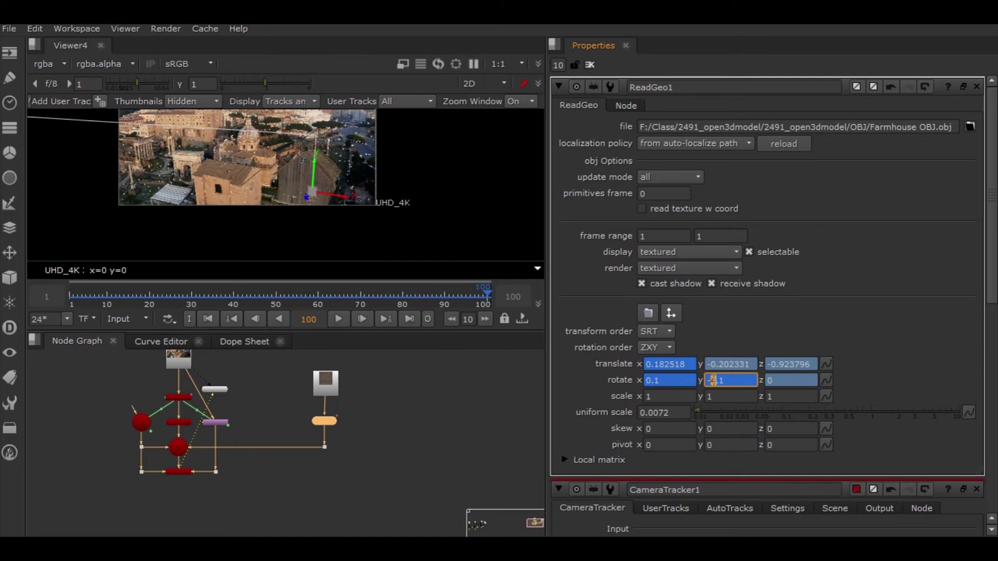
{"action": "key", "text": "Up"}
{"action": "key", "text": "Up"}
{"action": "key", "text": "Up"}
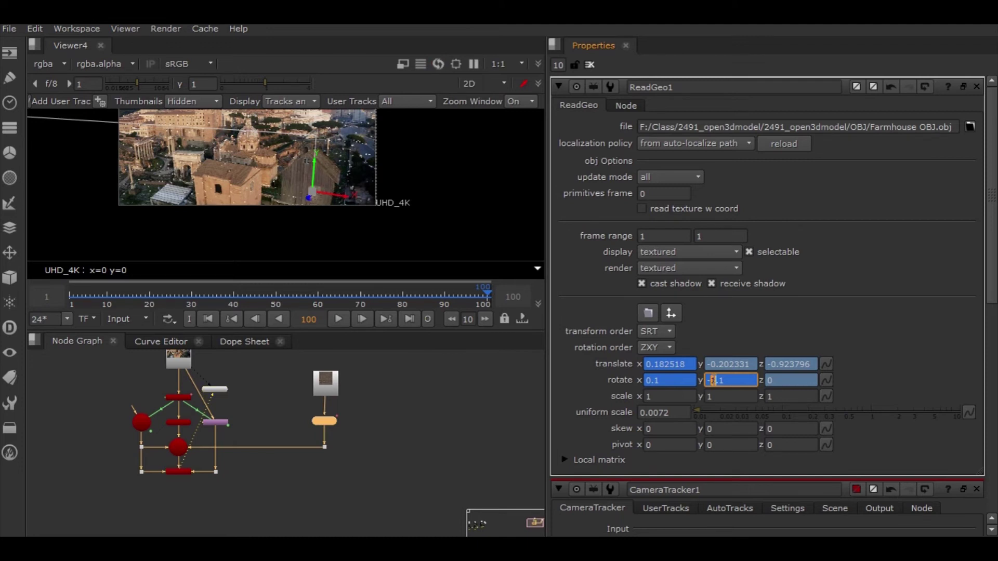
{"action": "key", "text": "Down"}
{"action": "key", "text": "Down"}
Step: Adjust the farmhouse at frame 100 by setting translate Y to -0.212331 and rotate X to 3.3
{"action": "left_click", "coordinate": [726, 364]}
{"action": "key", "text": "Up"}
{"action": "key", "text": "Down"}
{"action": "key", "text": "Down"}
{"action": "key", "text": "Down"}
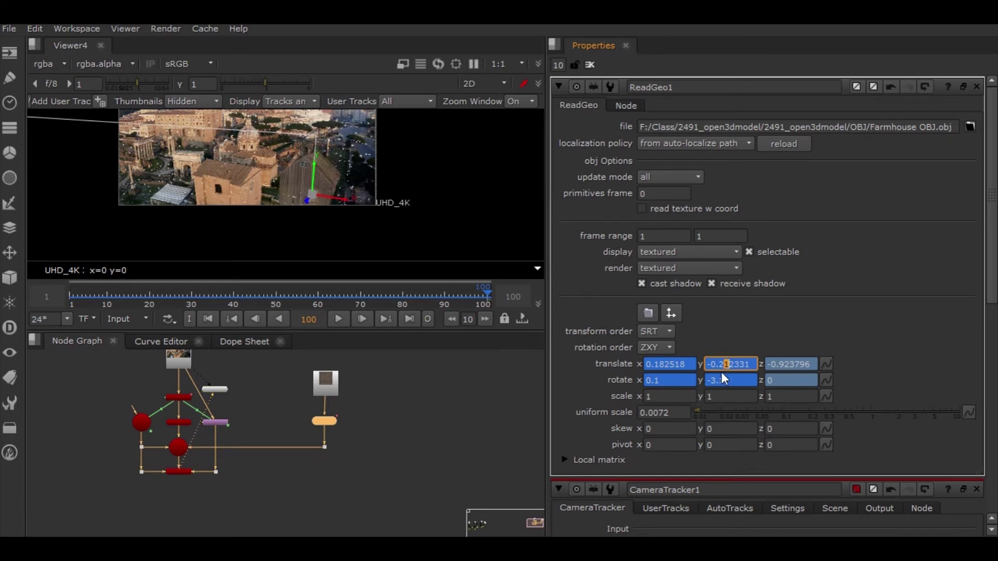
{"action": "left_click", "coordinate": [659, 380]}
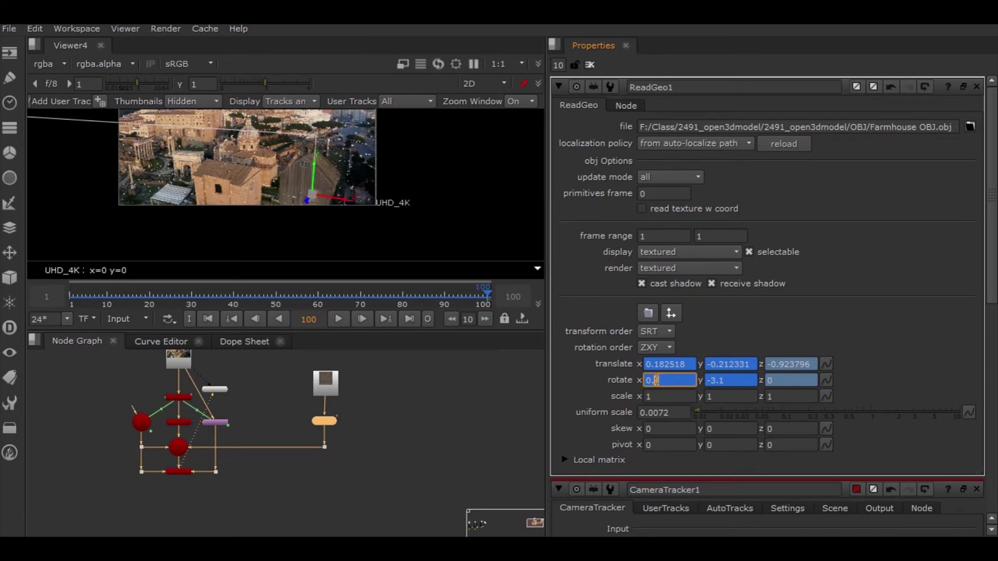
{"action": "key", "text": "Up"}
Step: Reposition the farmhouse at frame 100 by setting translate Y to -0.192331 and translate X to 0.162518
{"action": "key", "text": "Up"}
{"action": "key", "text": "Up"}
{"action": "key", "text": "Up"}
{"action": "key", "text": "Up"}
{"action": "left_click", "coordinate": [727, 364]}
{"action": "key", "text": "Up"}
{"action": "key", "text": "Up"}
{"action": "key", "text": "Up"}
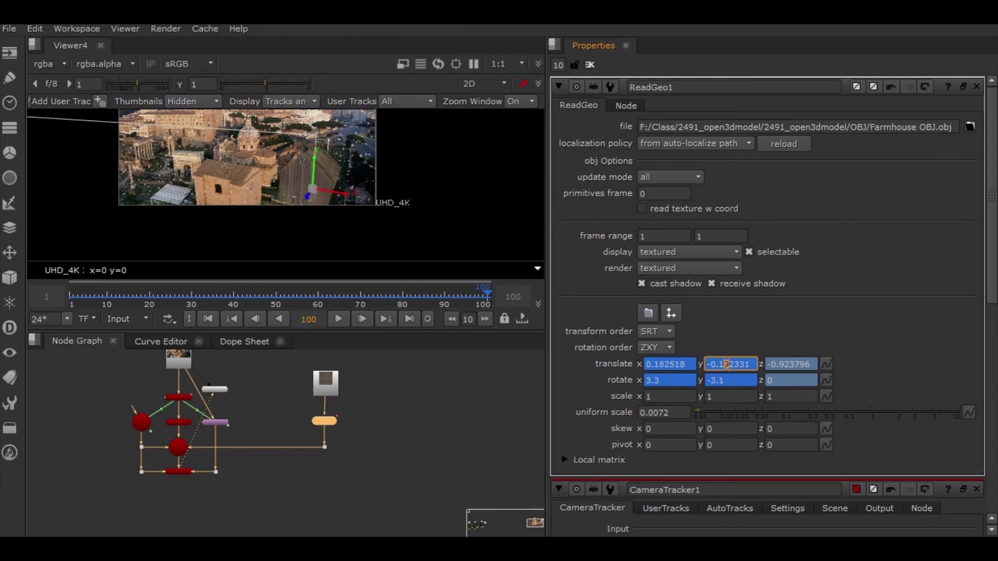
{"action": "left_click", "coordinate": [660, 364]}
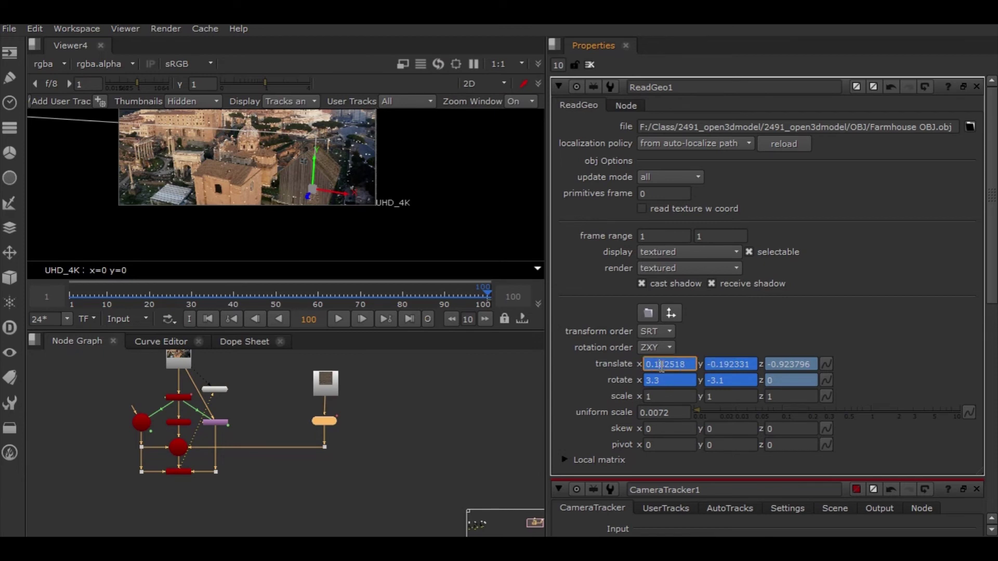
{"action": "key", "text": "Down"}
{"action": "key", "text": "Down"}
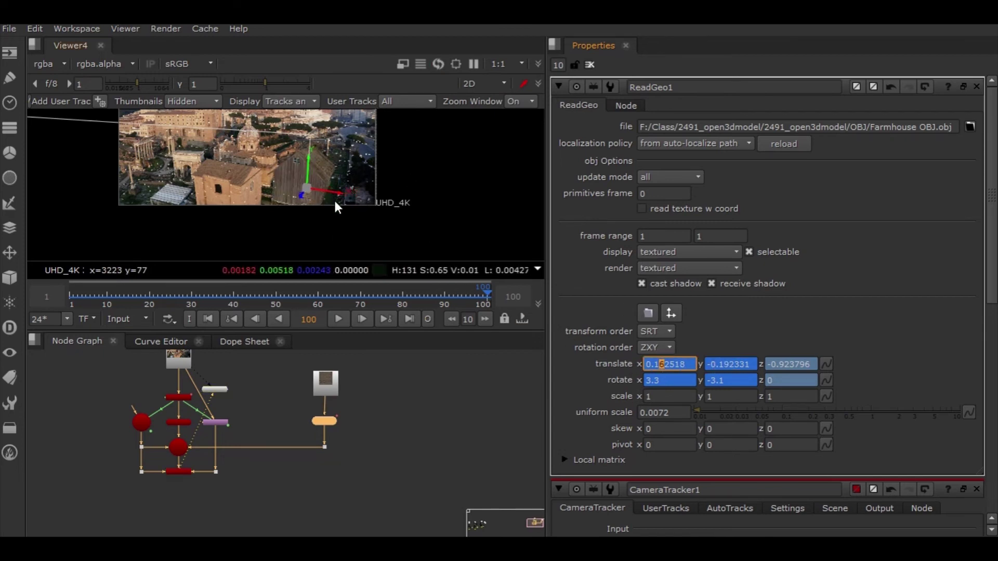
Step: Tilt the farmhouse further at frame 100 by setting rotate X to 5.3
{"action": "left_click", "coordinate": [727, 364]}
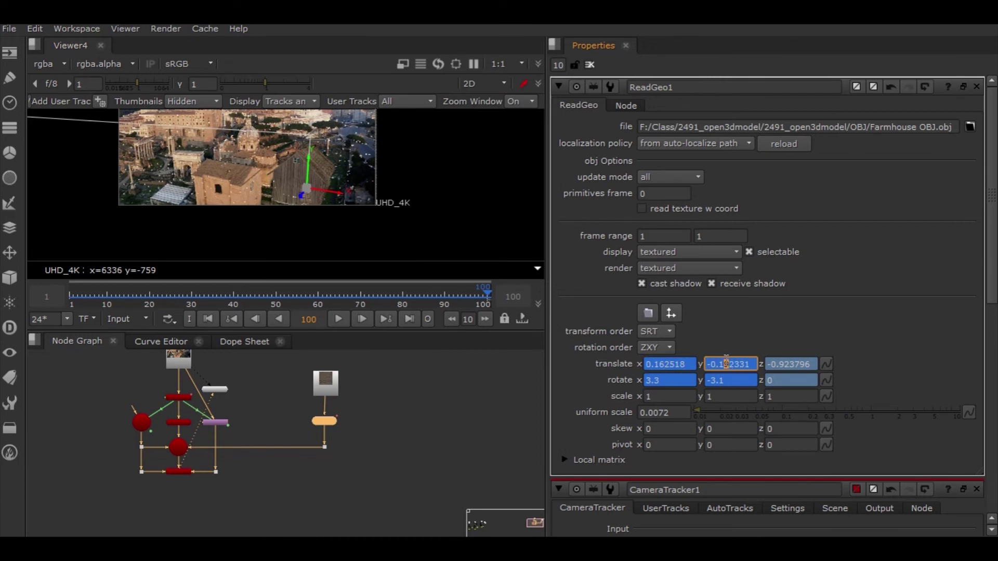
{"action": "left_click", "coordinate": [646, 379]}
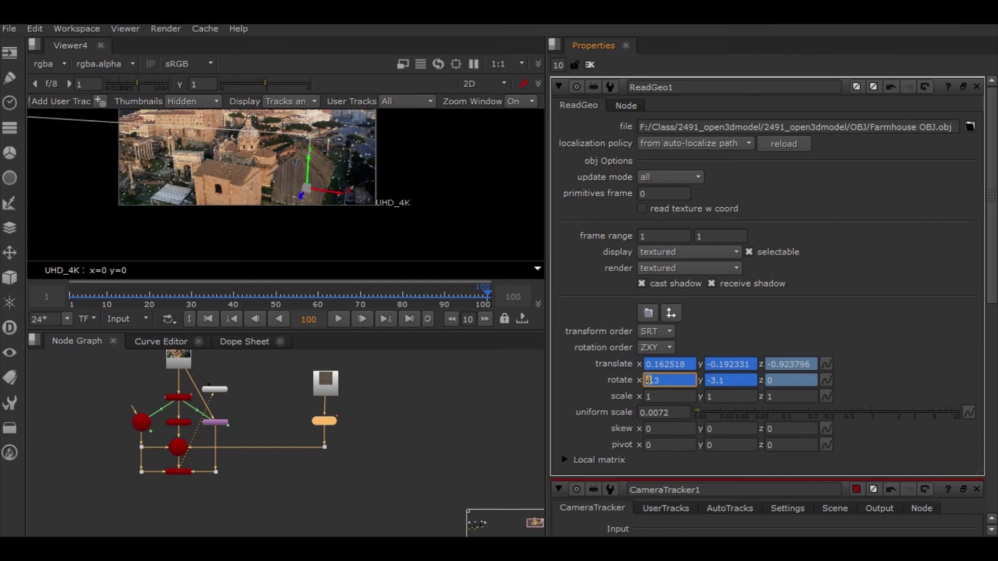
{"action": "key", "text": "Up"}
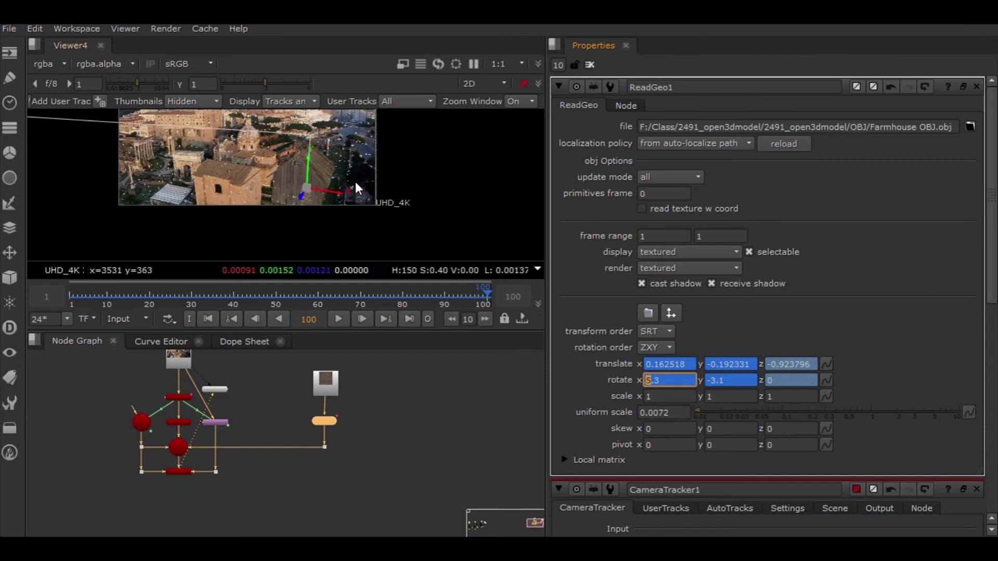
Step: Check the farmhouse at the start and end of the shot and play the sequence in the maximized viewer
{"action": "left_click", "coordinate": [72, 300]}
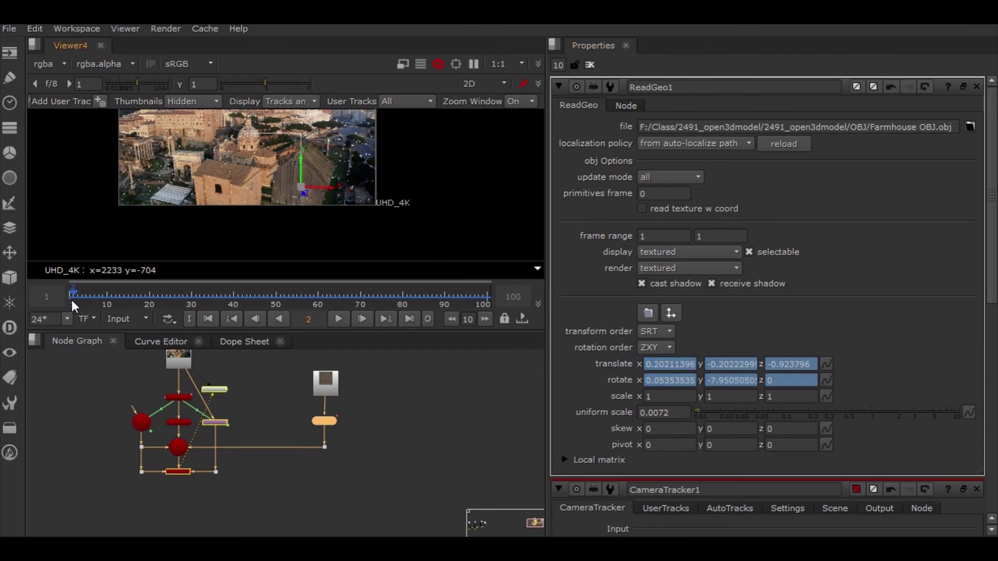
{"action": "left_click", "coordinate": [486, 295]}
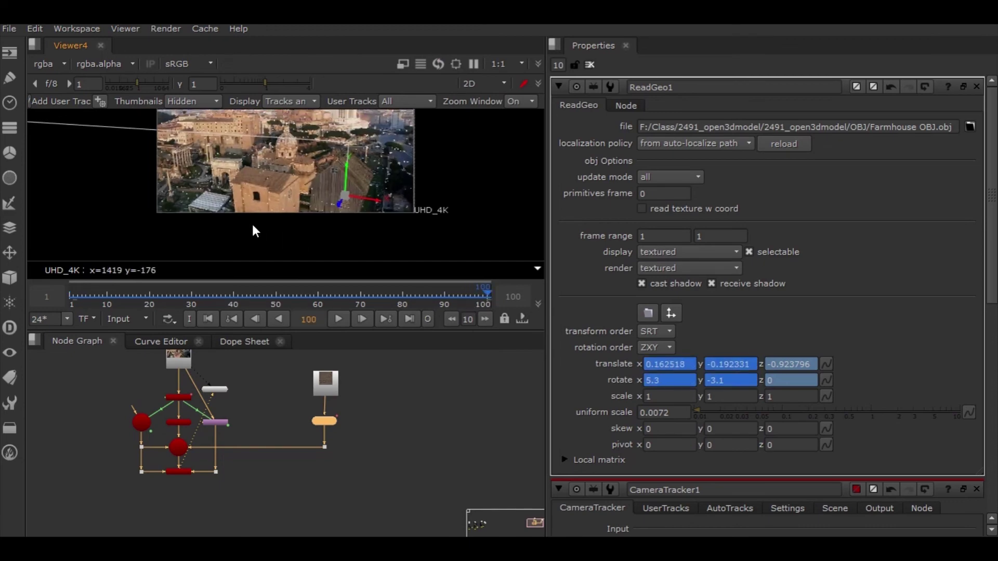
{"action": "key", "text": "space"}
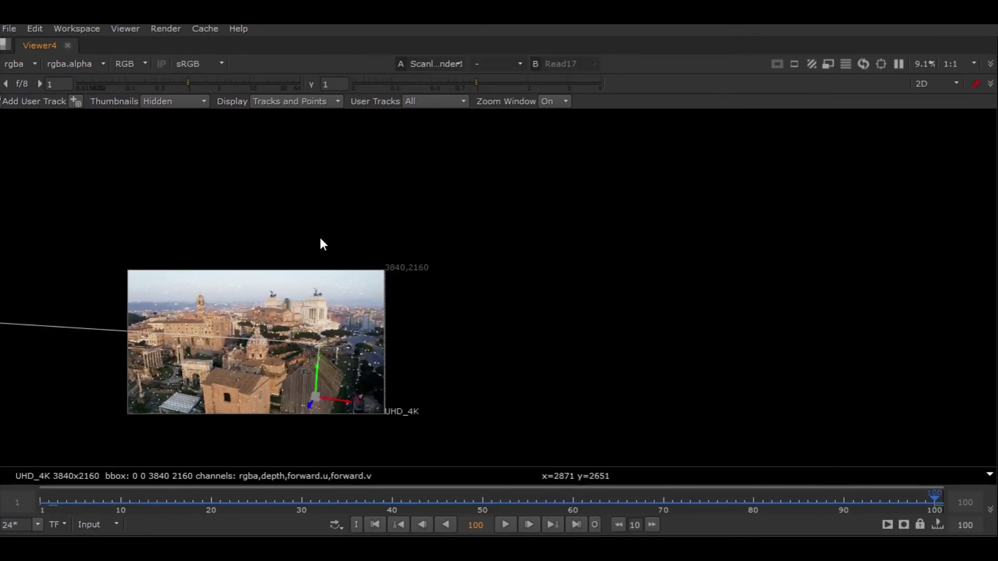
{"action": "key", "text": "f"}
{"action": "left_click", "coordinate": [505, 524]}
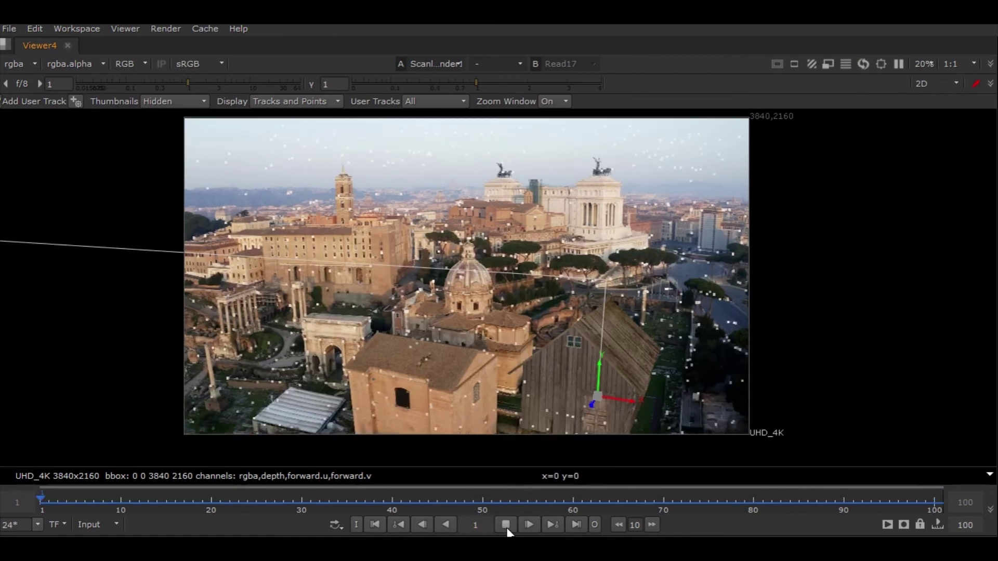